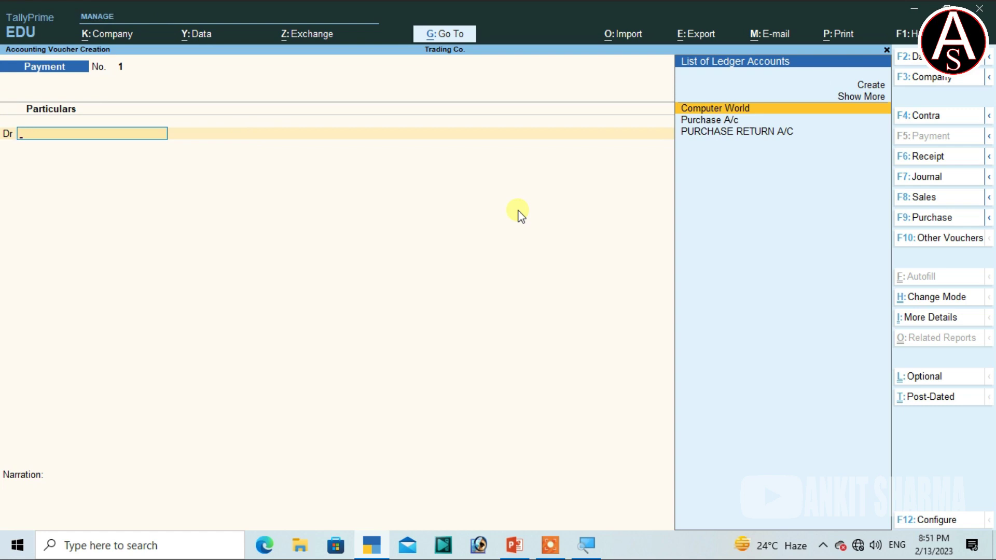
Open the voucher type selection from the Payment voucher and include the inactive voucher types in the list
{"action": "key", "text": "ctrl"}
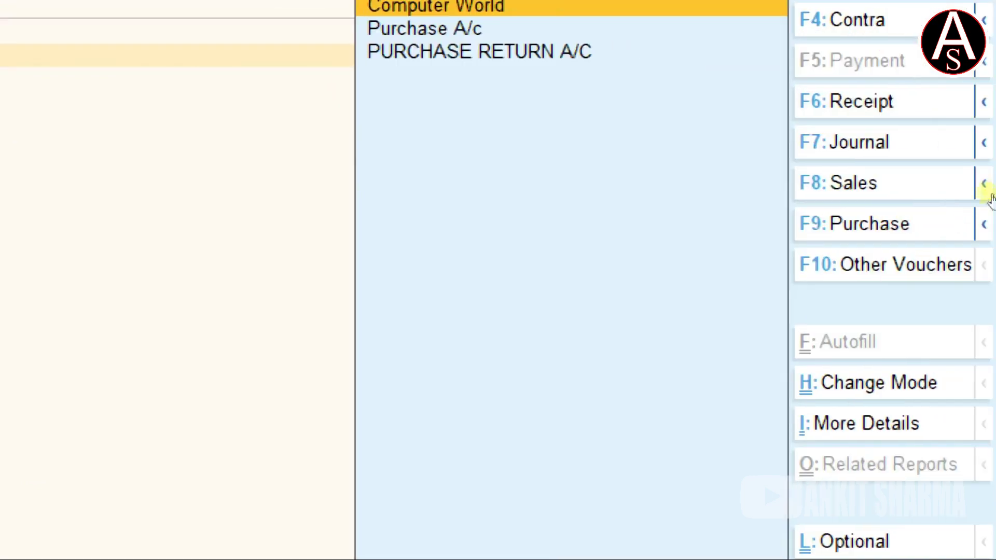
{"action": "mouse_move", "coordinate": [987, 195]}
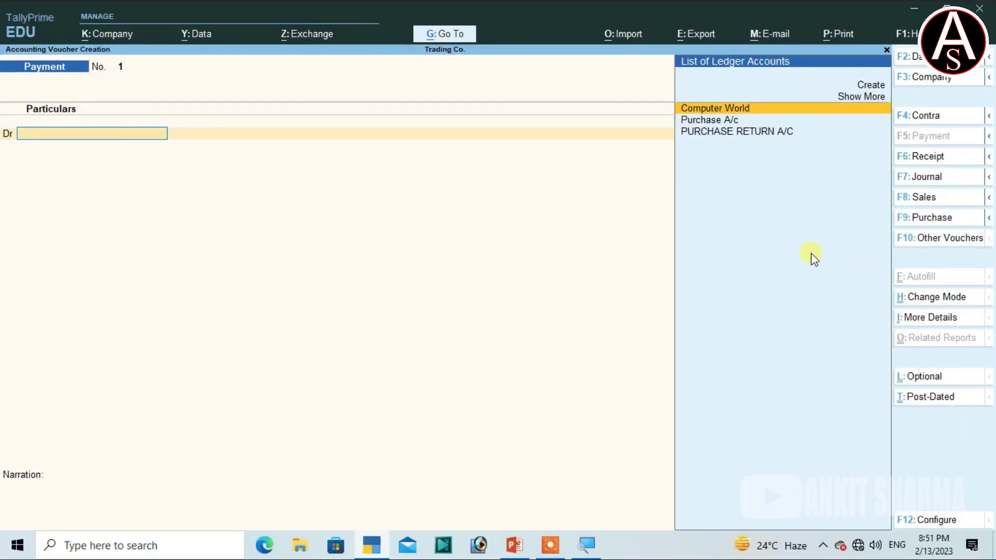
{"action": "key", "text": "F10"}
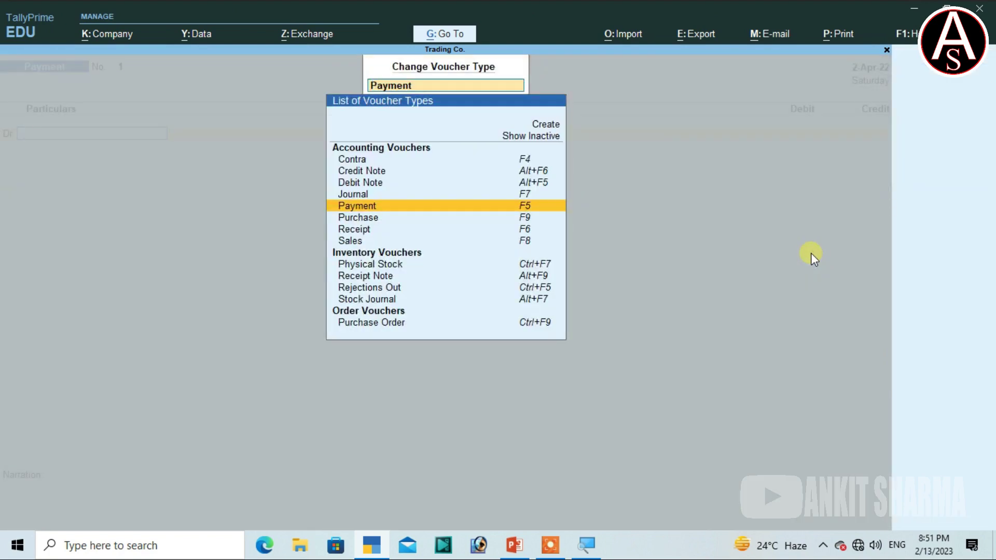
{"action": "key", "text": "Up"}
{"action": "key", "text": "Up"}
{"action": "key", "text": "Up"}
{"action": "key", "text": "Up"}
{"action": "key", "text": "Up"}
{"action": "key", "text": "Up"}
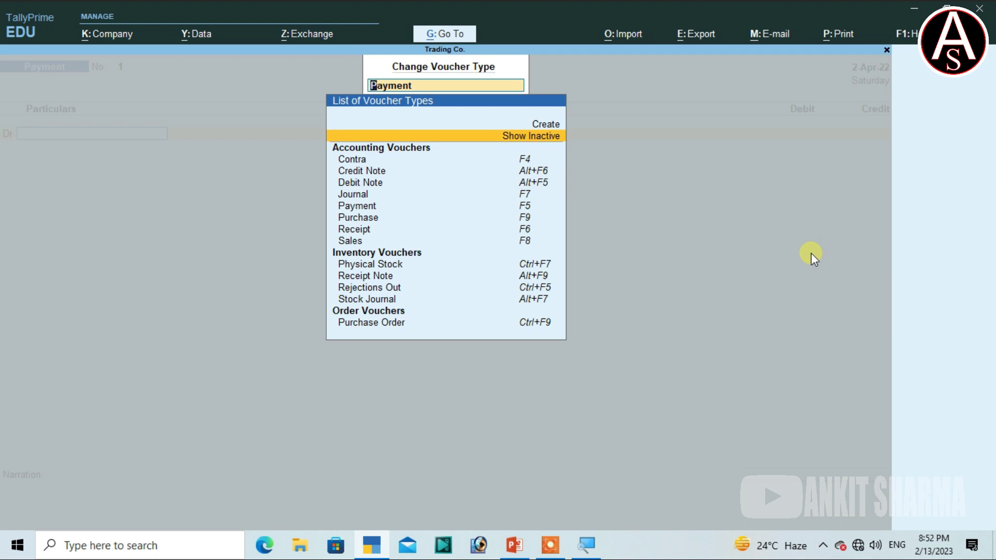
{"action": "key", "text": "Return"}
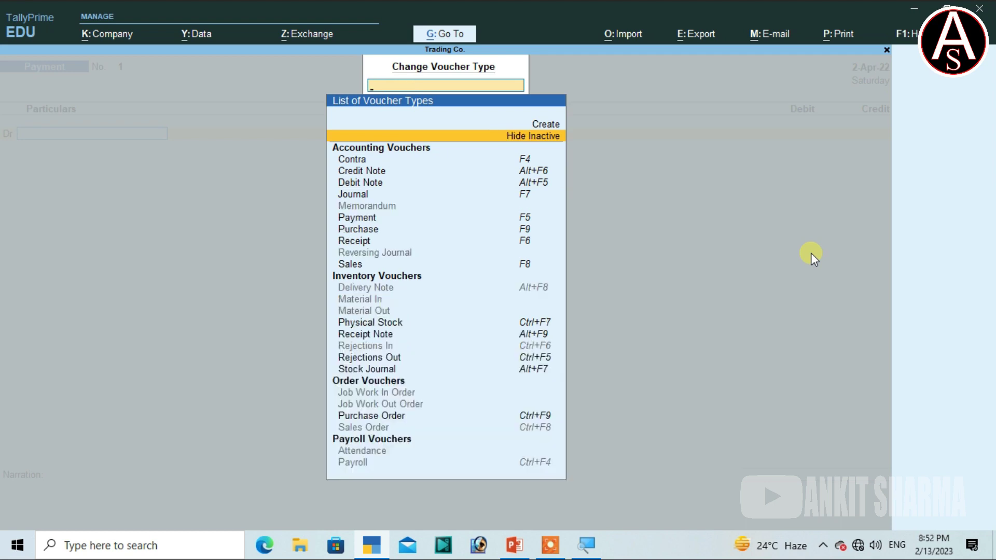
Choose the inactive Sales Order voucher type and activate it
{"action": "key", "text": "Down"}
{"action": "key", "text": "Down"}
{"action": "key", "text": "Down"}
{"action": "key", "text": "Down"}
{"action": "key", "text": "Down"}
{"action": "key", "text": "Down"}
{"action": "key", "text": "Down"}
{"action": "key", "text": "Down"}
{"action": "key", "text": "Down"}
{"action": "key", "text": "Down"}
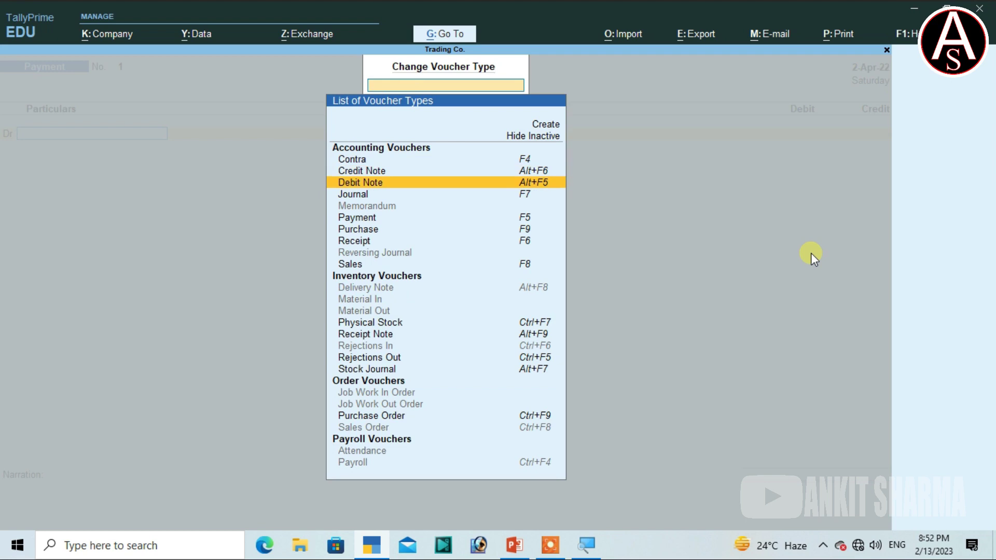
{"action": "key", "text": "Down"}
{"action": "key", "text": "Down"}
{"action": "key", "text": "Down"}
{"action": "key", "text": "Down"}
{"action": "key", "text": "Down"}
{"action": "key", "text": "Down"}
{"action": "key", "text": "Down"}
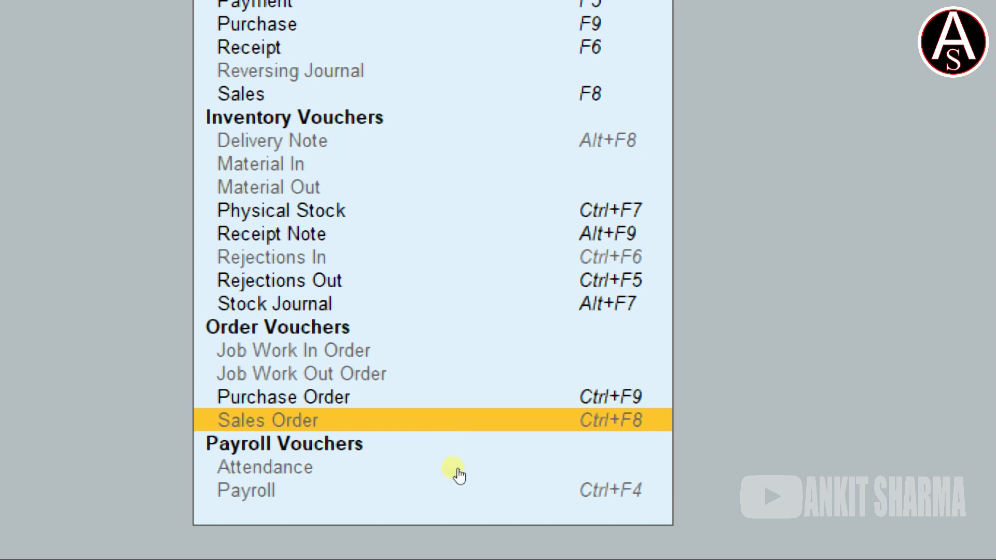
{"action": "key", "text": "Return"}
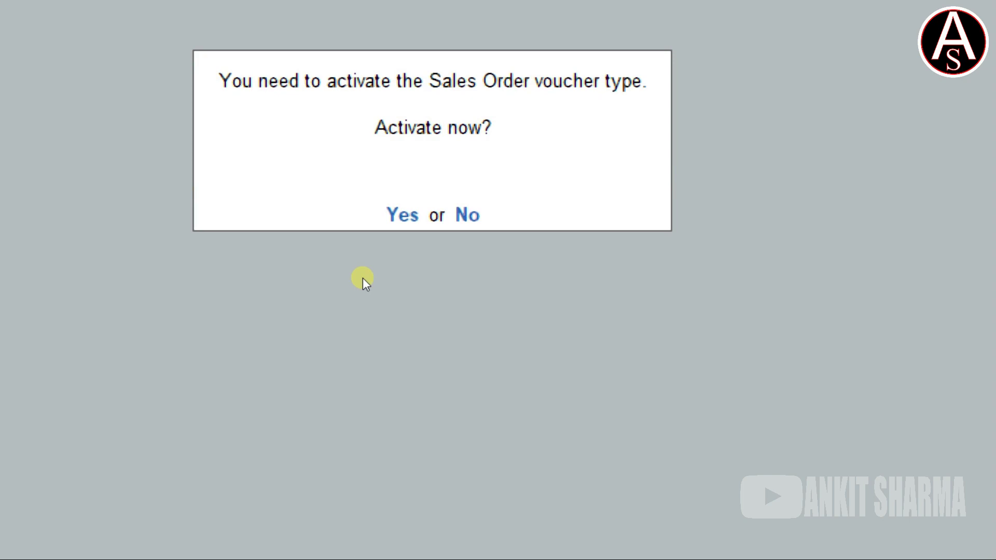
{"action": "key", "text": "y"}
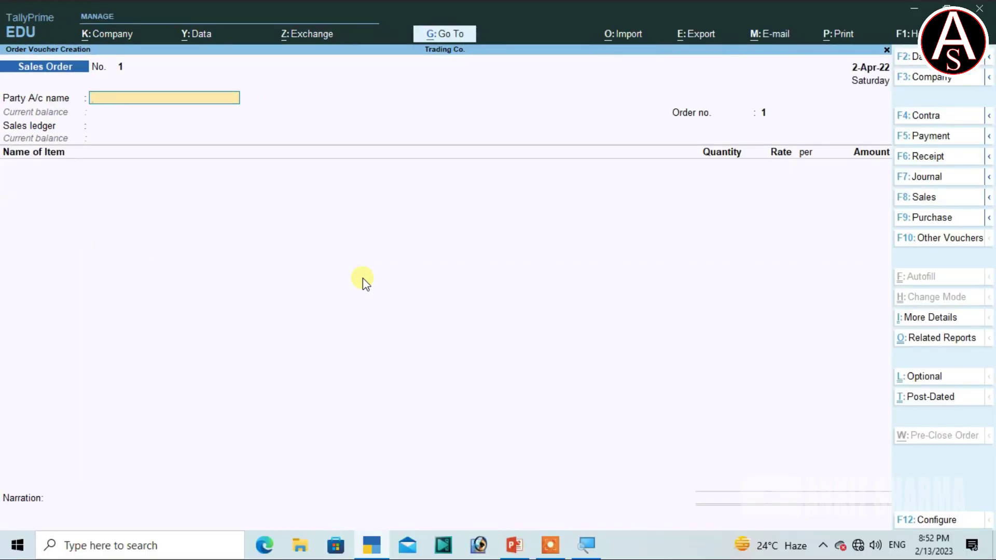
Switch to a Sales voucher and back to the Sales Order voucher
{"action": "key", "text": "F8"}
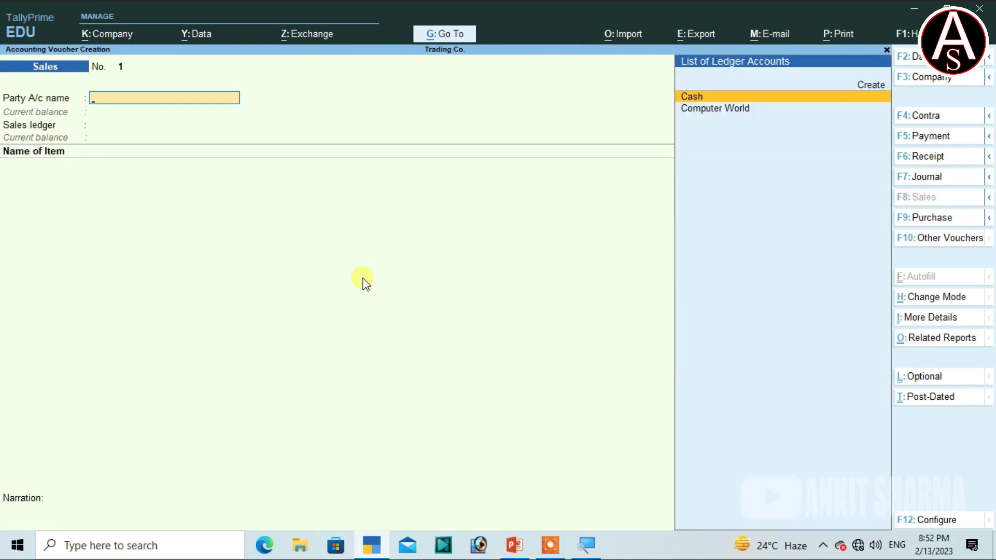
{"action": "key", "text": "ctrl+F8"}
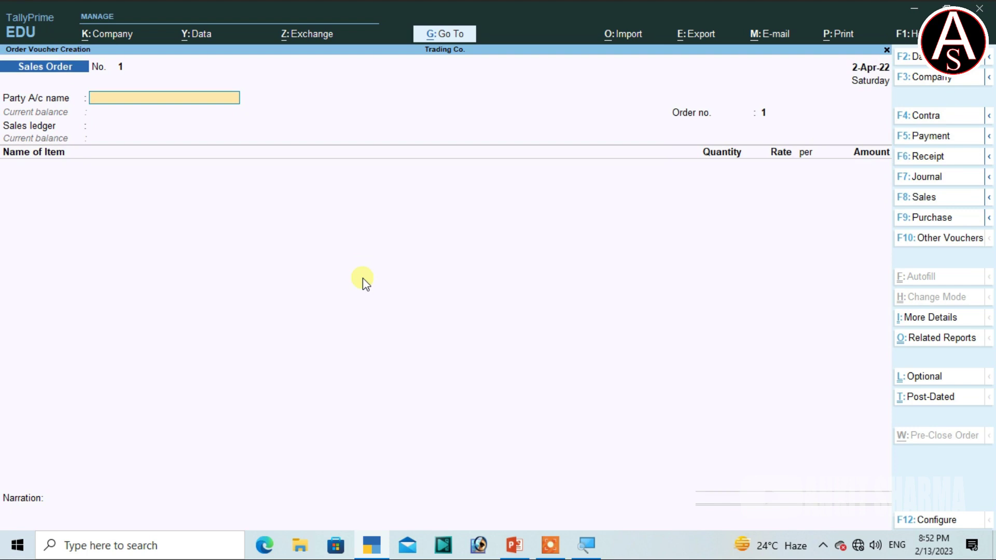
{"action": "key", "text": "x"}
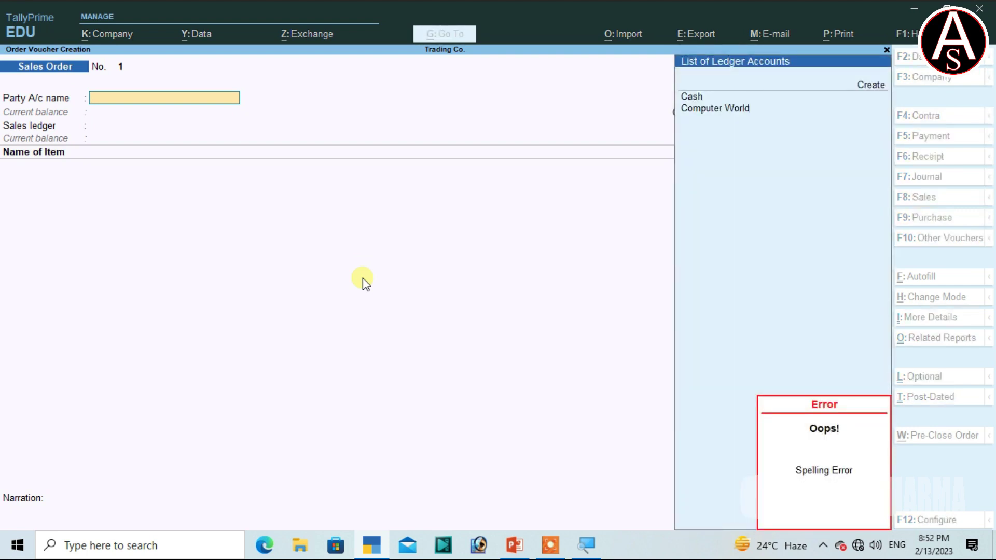
Create a new party ledger named Vikash Training Centre under the Sundry Debtors group
{"action": "key", "text": "alt+c"}
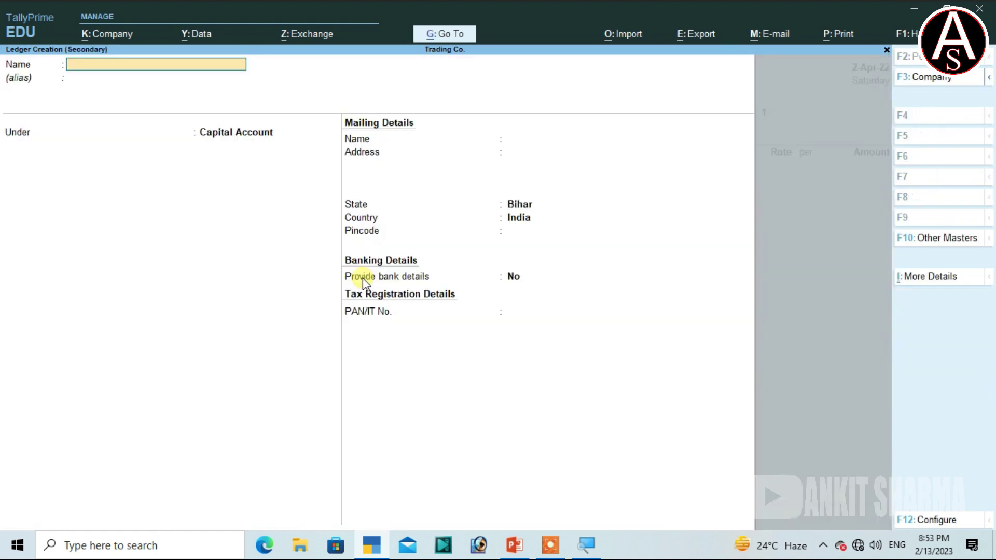
{"action": "type", "text": "Vikash training Centre"}
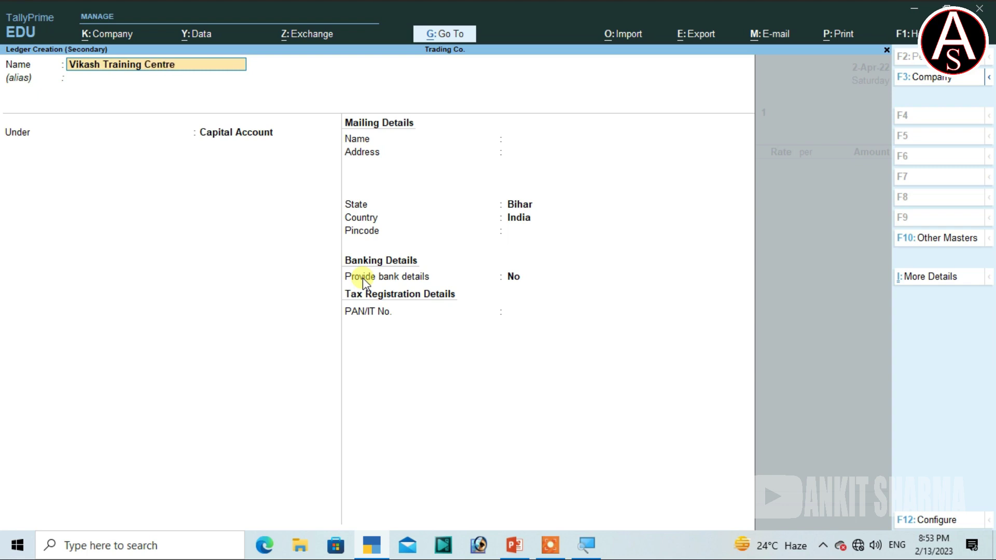
{"action": "key", "text": "Return"}
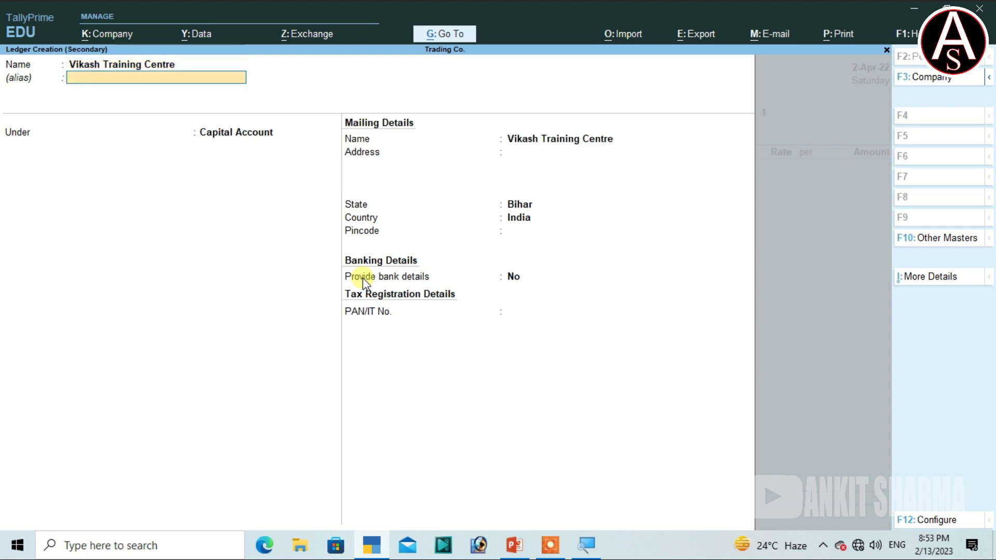
{"action": "key", "text": "Return"}
{"action": "type", "text": "Su"}
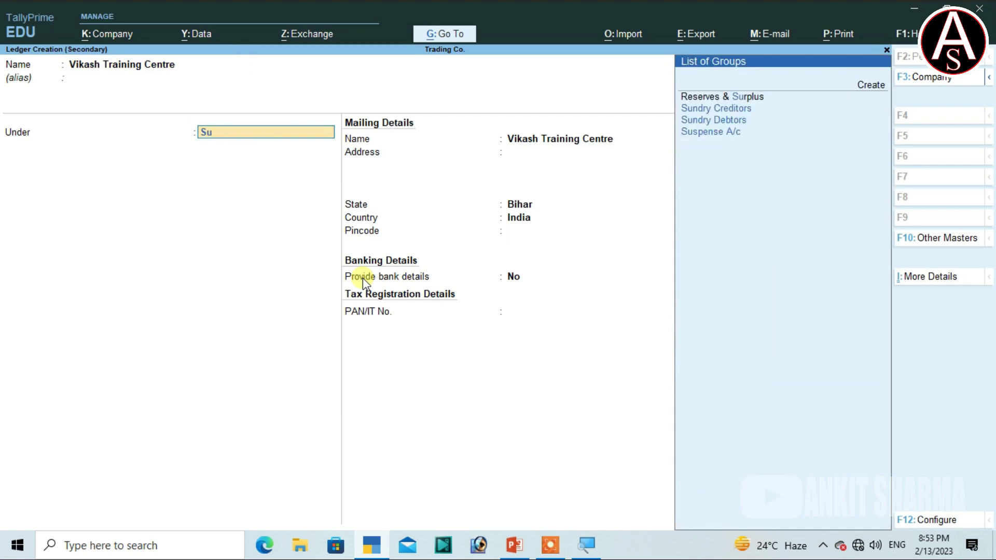
{"action": "key", "text": "Down"}
{"action": "key", "text": "Return"}
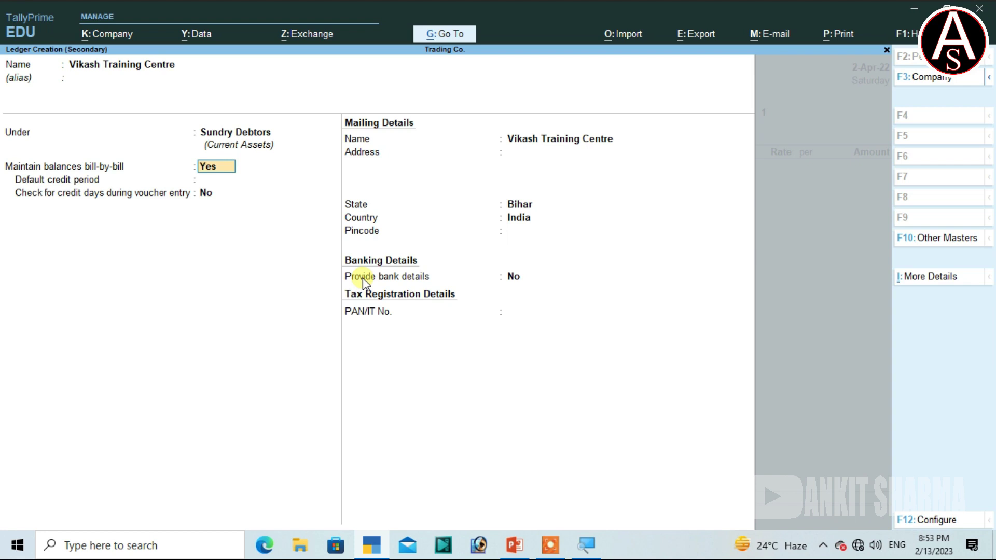
Accept the default billing and mailing settings of the Vikash Training Centre ledger and save it as the order's party
{"action": "key", "text": "Return"}
{"action": "key", "text": "Return"}
{"action": "key", "text": "Return"}
{"action": "key", "text": "Return"}
{"action": "key", "text": "Return"}
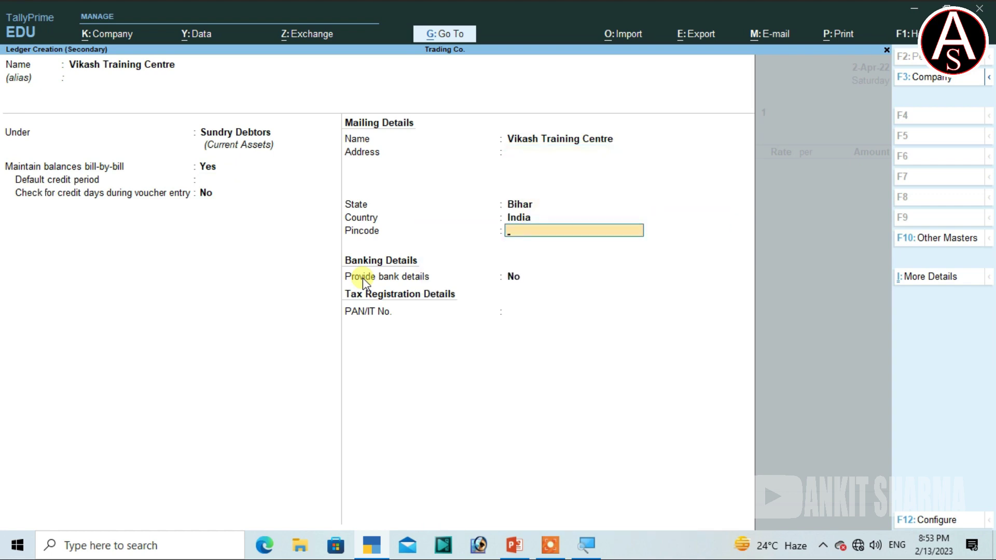
{"action": "key", "text": "ctrl"}
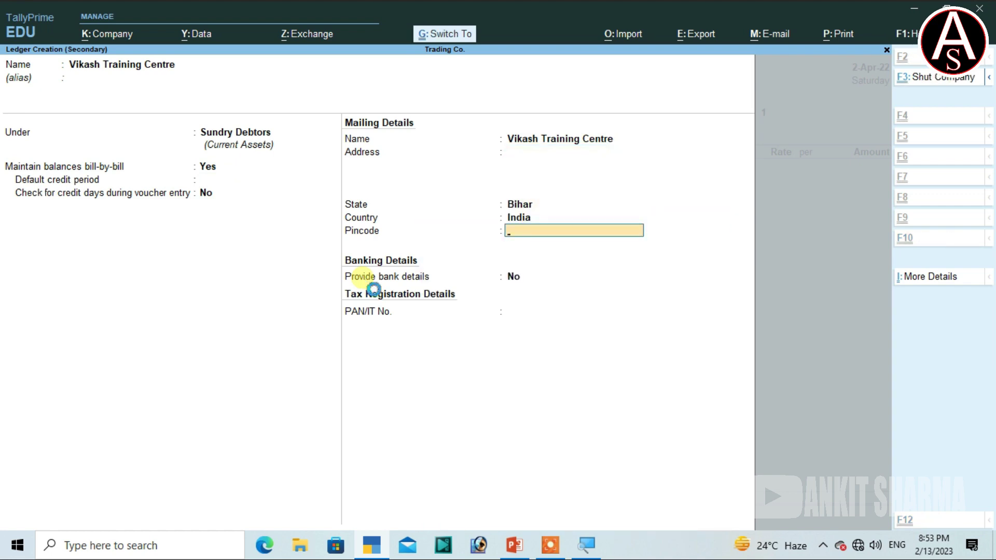
{"action": "key", "text": "ctrl+a"}
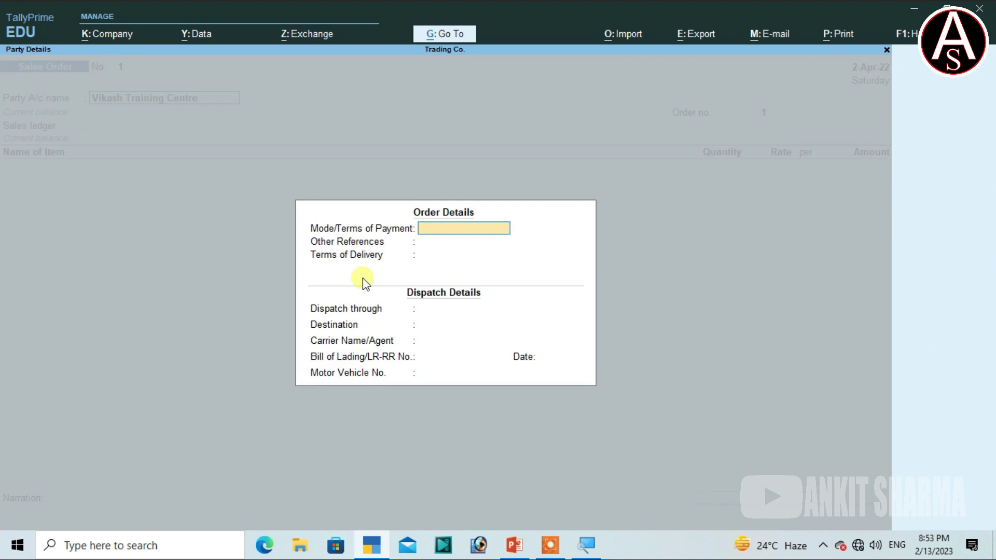
Leave the order and dispatch details blank, keep the default party details, and accept order number 1
{"action": "key", "text": "Return"}
{"action": "key", "text": "Return"}
{"action": "key", "text": "Return"}
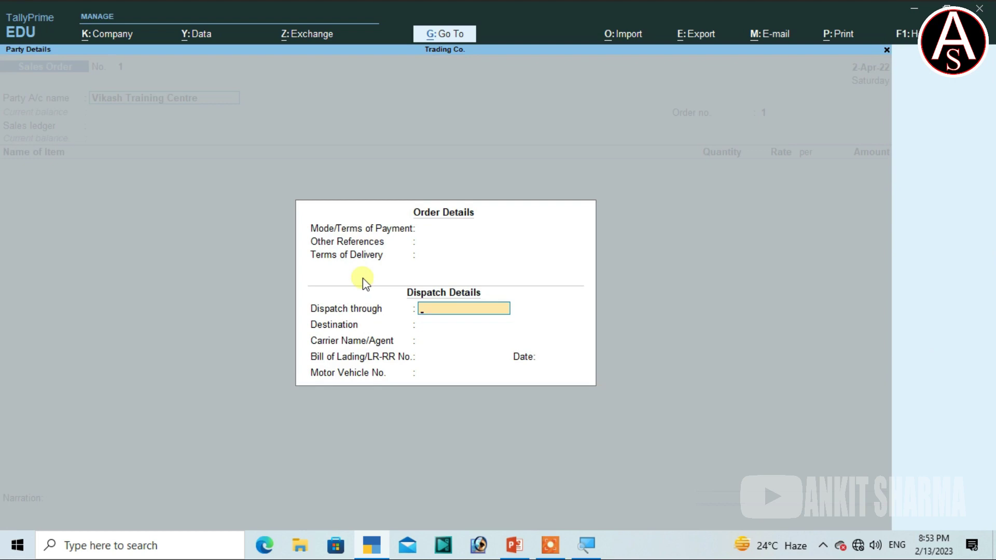
{"action": "key", "text": "Escape"}
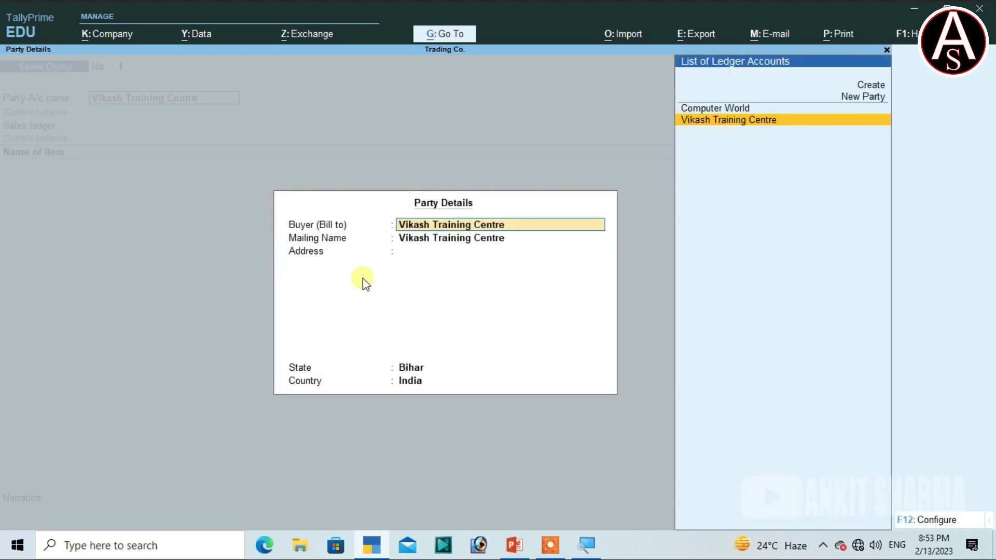
{"action": "key", "text": "Escape"}
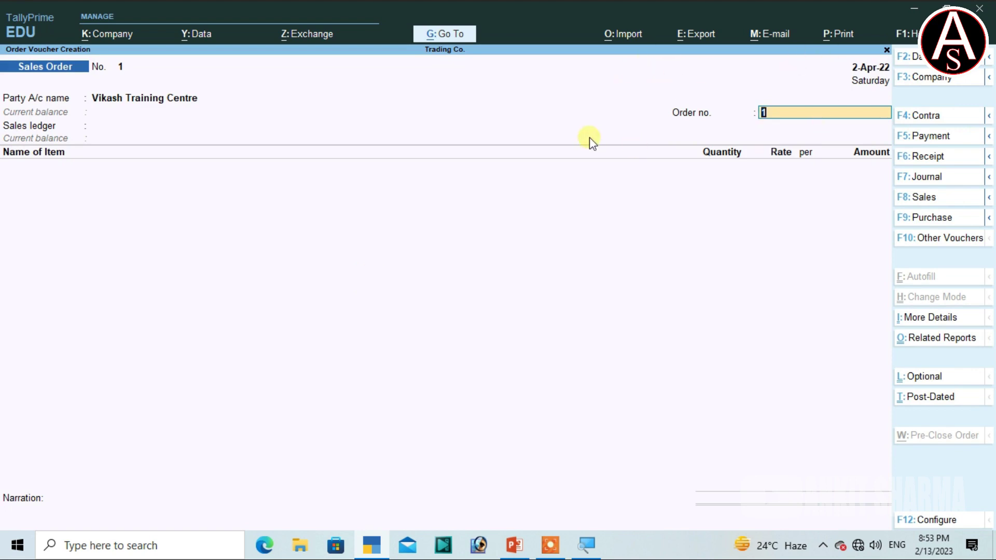
{"action": "key", "text": "Return"}
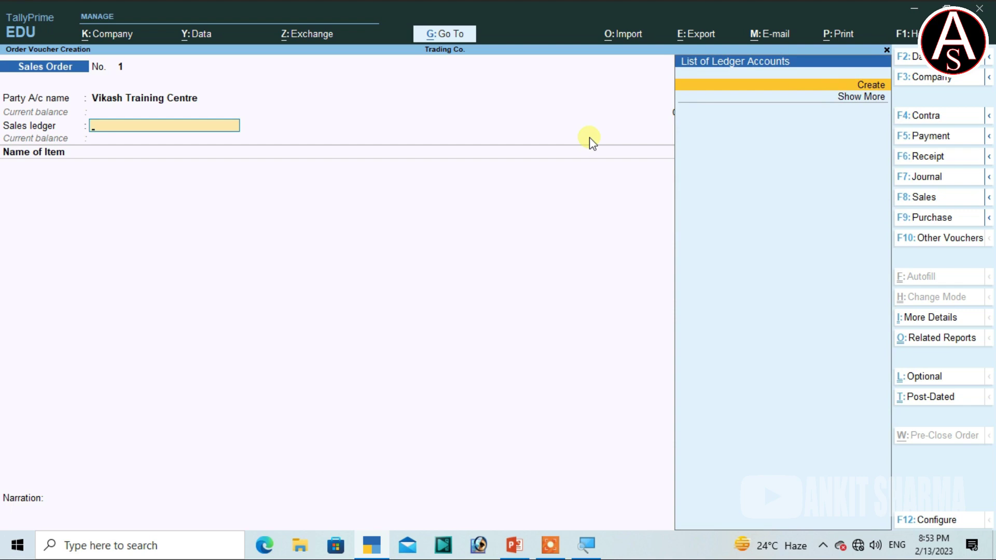
Create a sales ledger named Sale A/c under Sales Accounts and use it for the sales order
{"action": "key", "text": "alt+c"}
{"action": "type", "text": "Sales"}
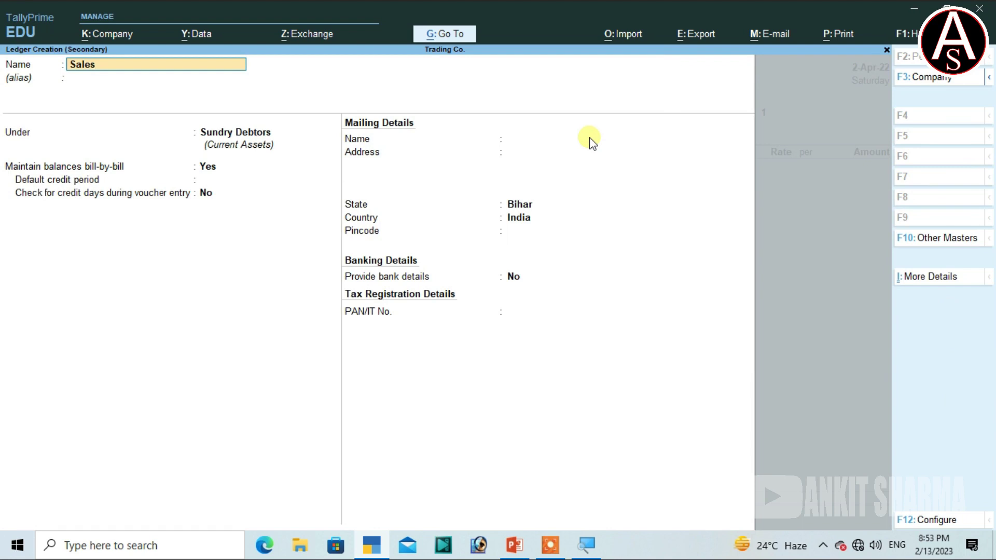
{"action": "type", "text": " A?C"}
{"action": "key", "text": "BackSpace"}
{"action": "key", "text": "BackSpace"}
{"action": "type", "text": "/c"}
{"action": "key", "text": "Return"}
{"action": "type", "text": "Sa"}
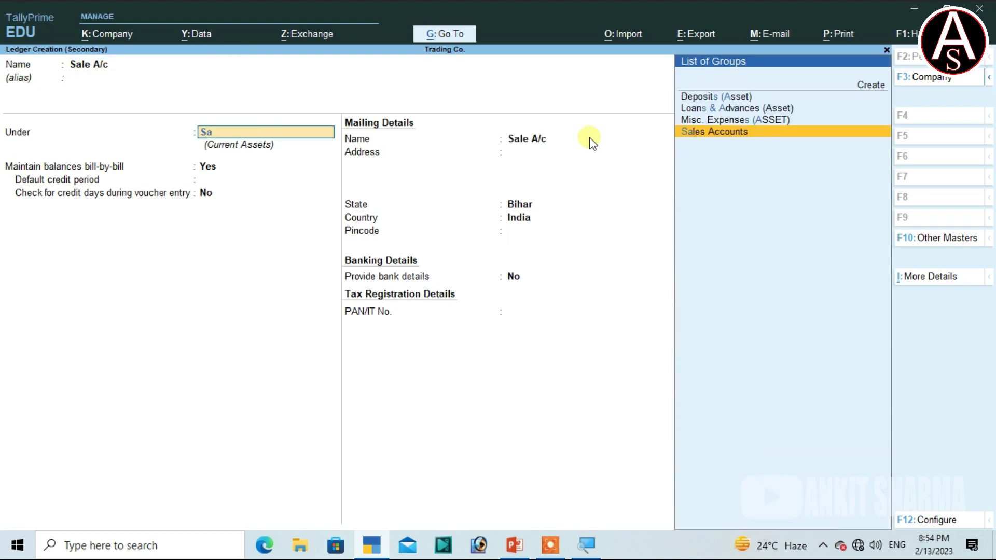
{"action": "key", "text": "Return"}
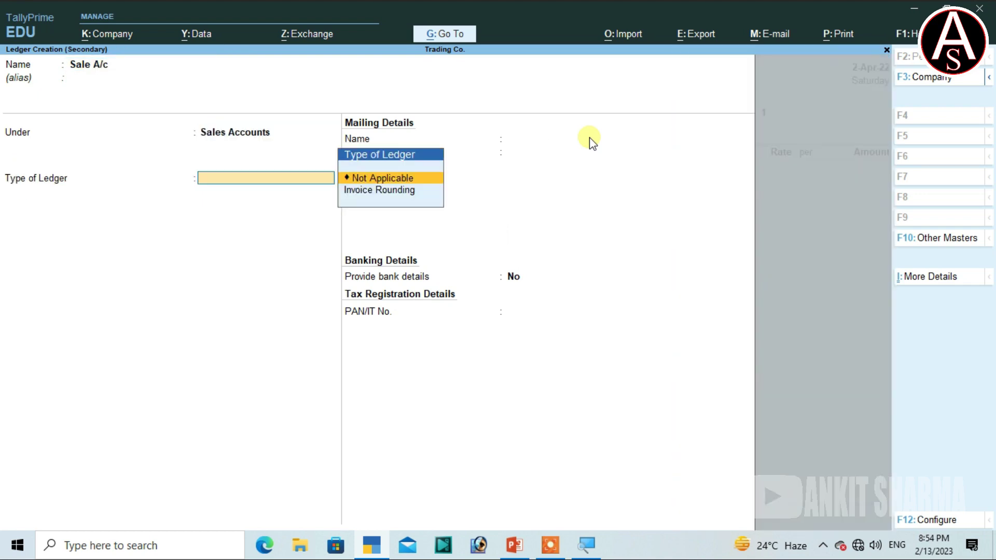
{"action": "key", "text": "ctrl+a"}
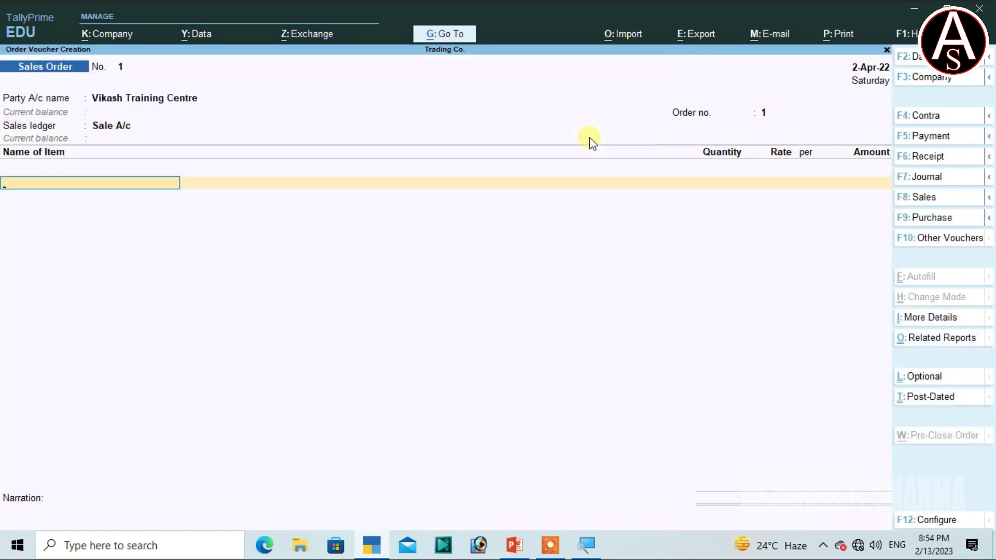
Add 50 nos of Usb Mouse at a rate of 420 to the order, due on 2-Apr-22
{"action": "type", "text": "U"}
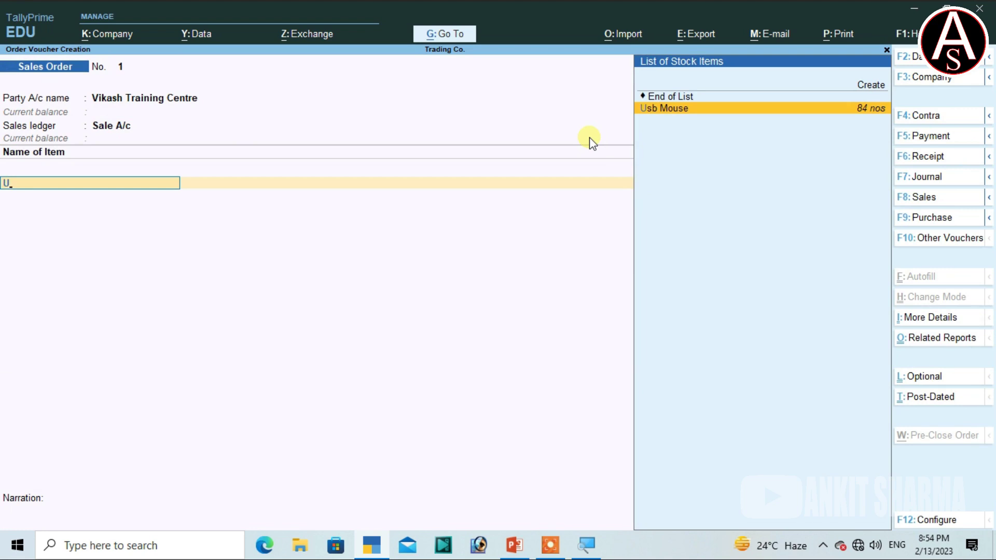
{"action": "key", "text": "Return"}
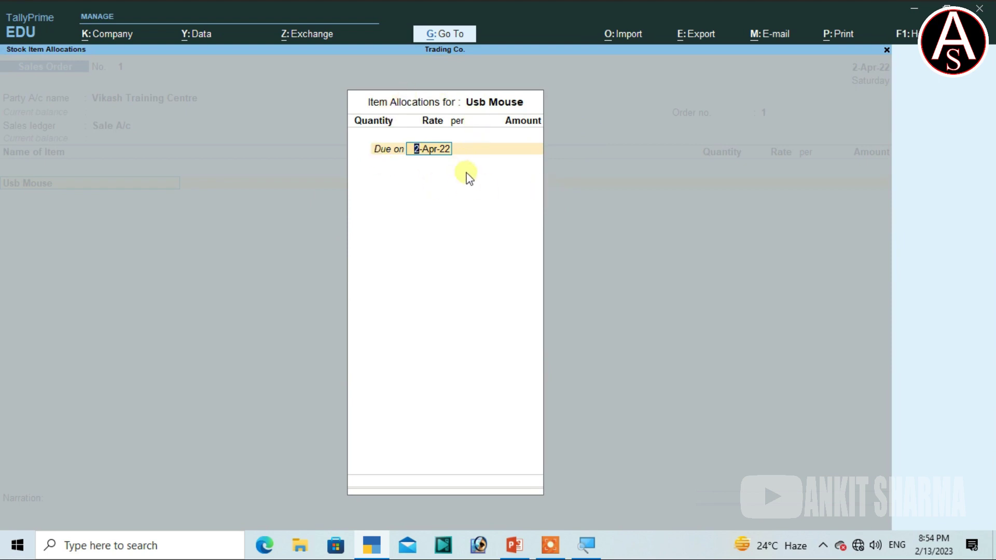
{"action": "key", "text": "Return"}
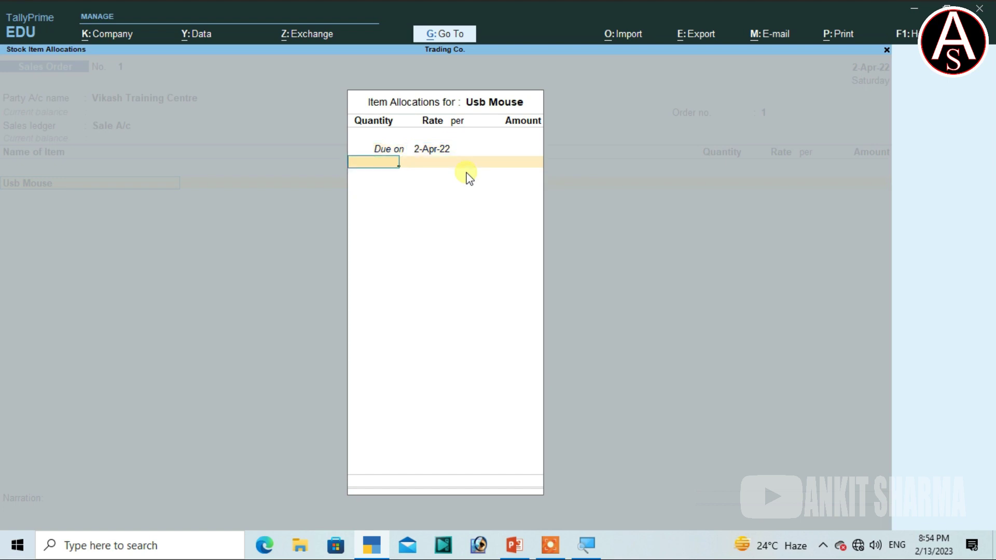
{"action": "type", "text": "50"}
{"action": "key", "text": "Return"}
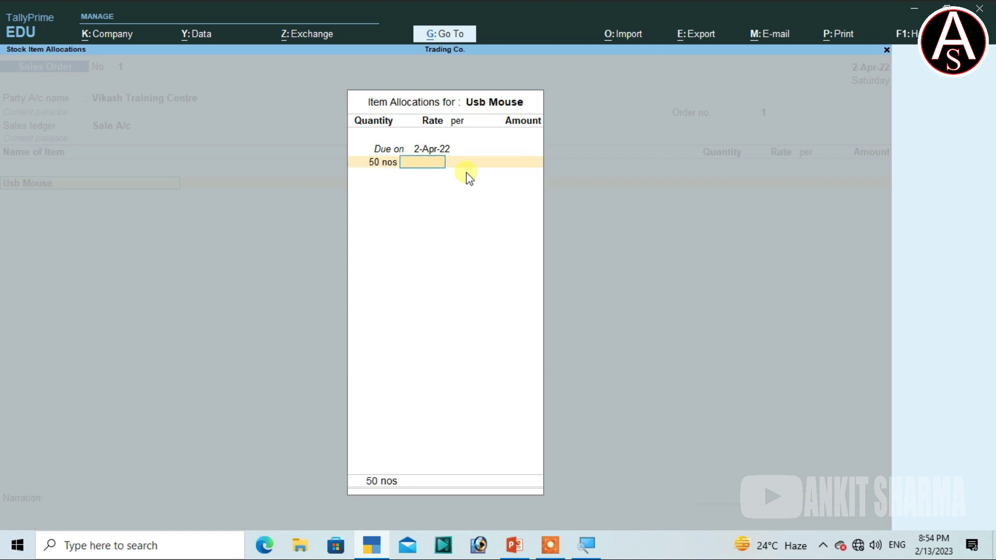
{"action": "type", "text": "420"}
{"action": "key", "text": "Return"}
{"action": "key", "text": "Return"}
{"action": "key", "text": "Return"}
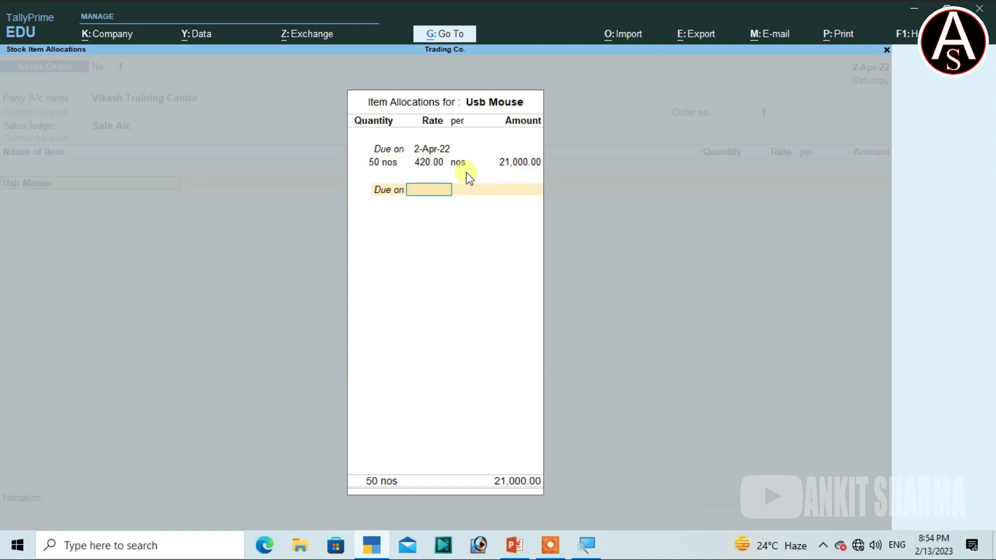
{"action": "key", "text": "Return"}
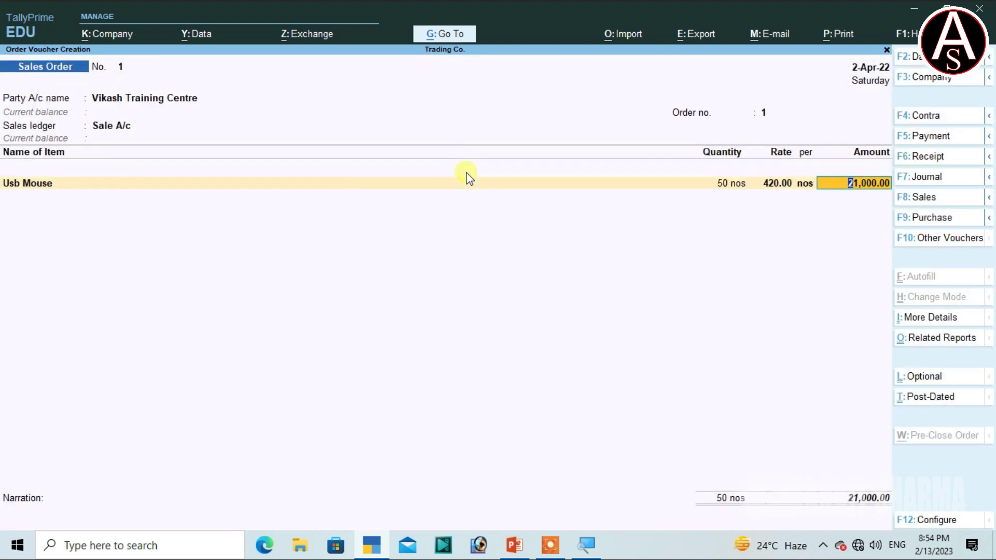
{"action": "key", "text": "Return"}
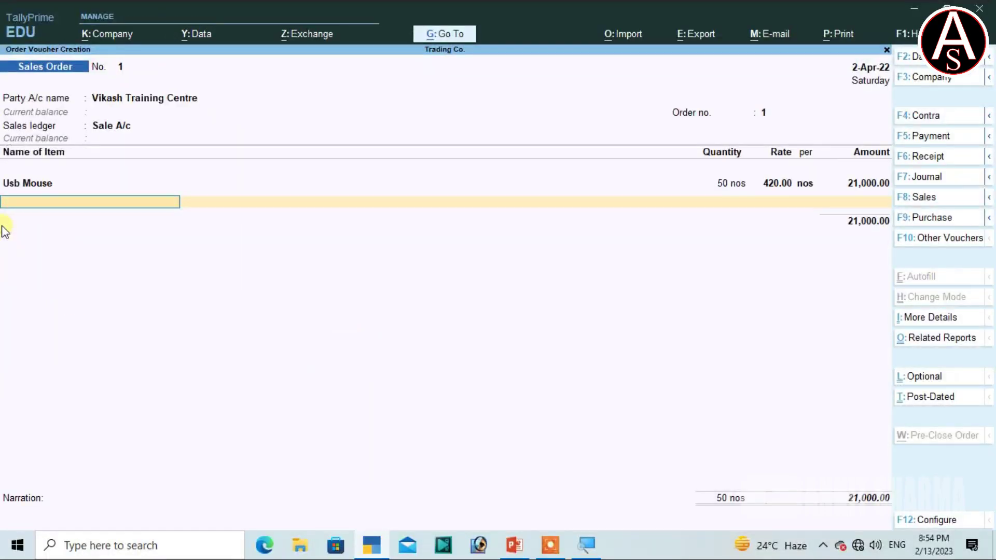
End the item list, add the narration "goods order received", and save sales order 1
{"action": "key", "text": "Return"}
{"action": "key", "text": "Return"}
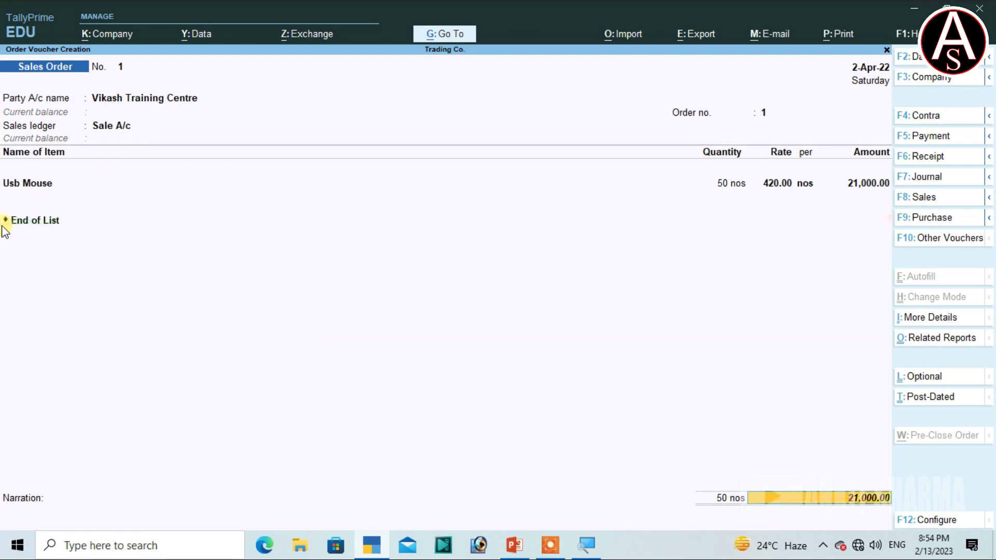
{"action": "key", "text": "Return"}
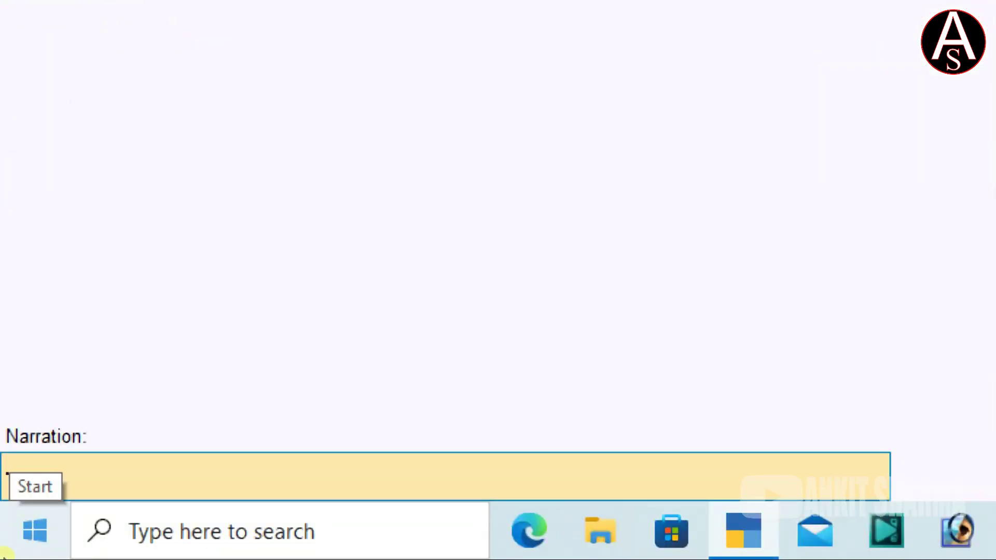
{"action": "type", "text": "goods order received"}
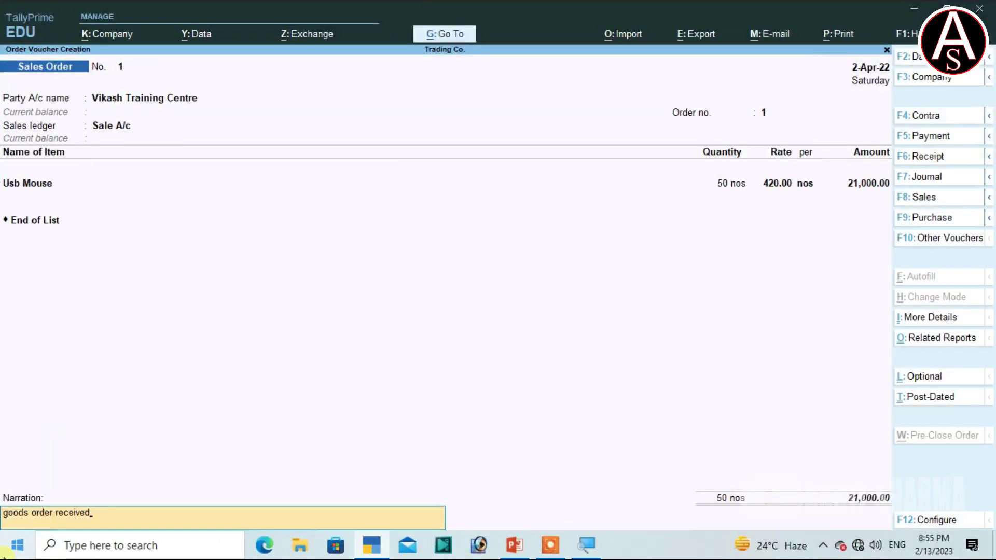
{"action": "key", "text": "Return"}
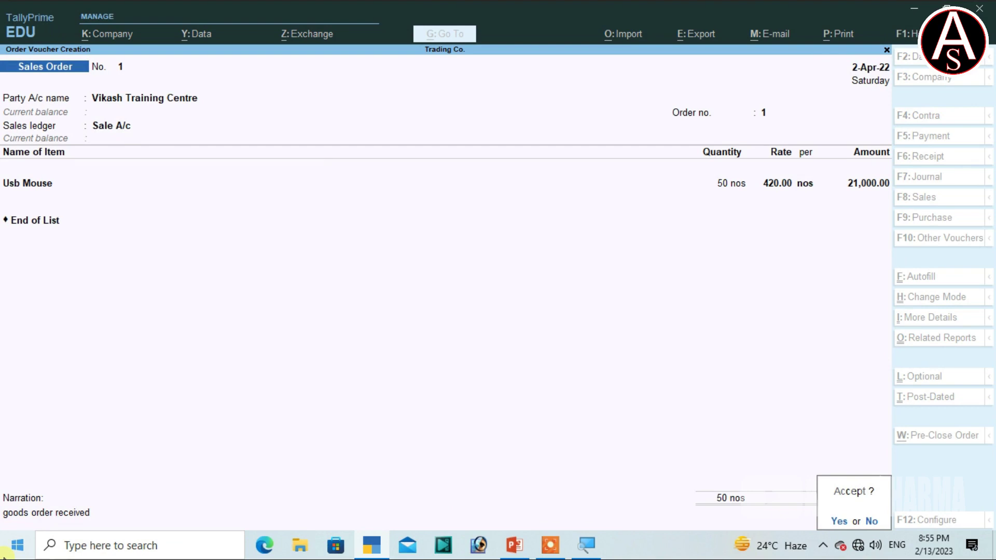
{"action": "key", "text": "y"}
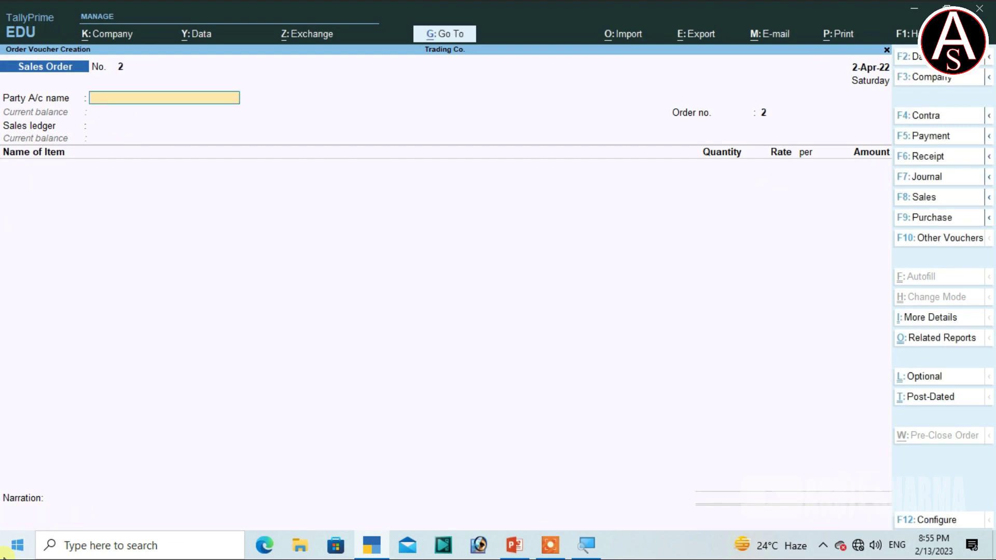
Review the saved sales order 1, and return to the blank voucher for the next order
{"action": "key", "text": "Page_Up"}
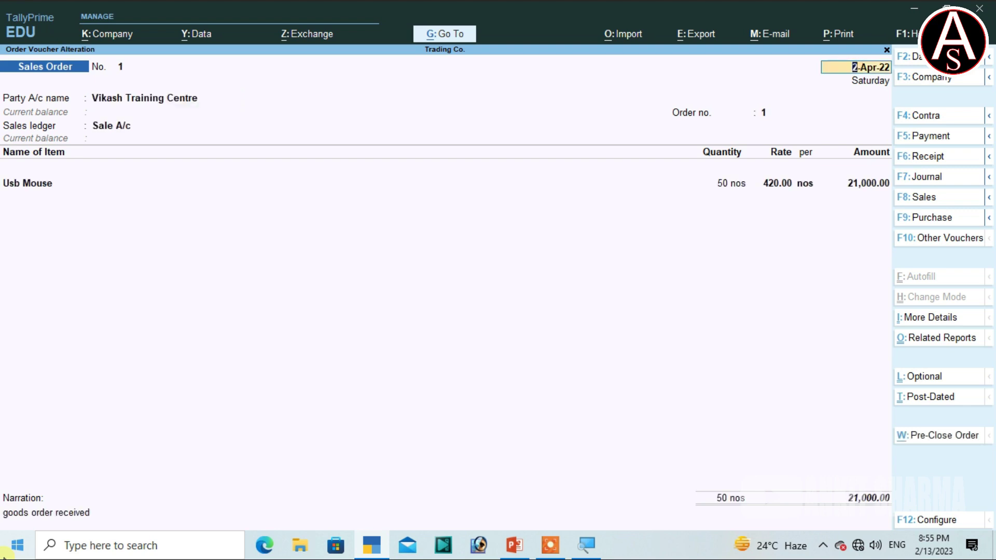
{"action": "key", "text": "Page_Up"}
{"action": "key", "text": "Page_Down"}
{"action": "key", "text": "Page_Up"}
{"action": "key", "text": "Page_Down"}
{"action": "key", "text": "Page_Down"}
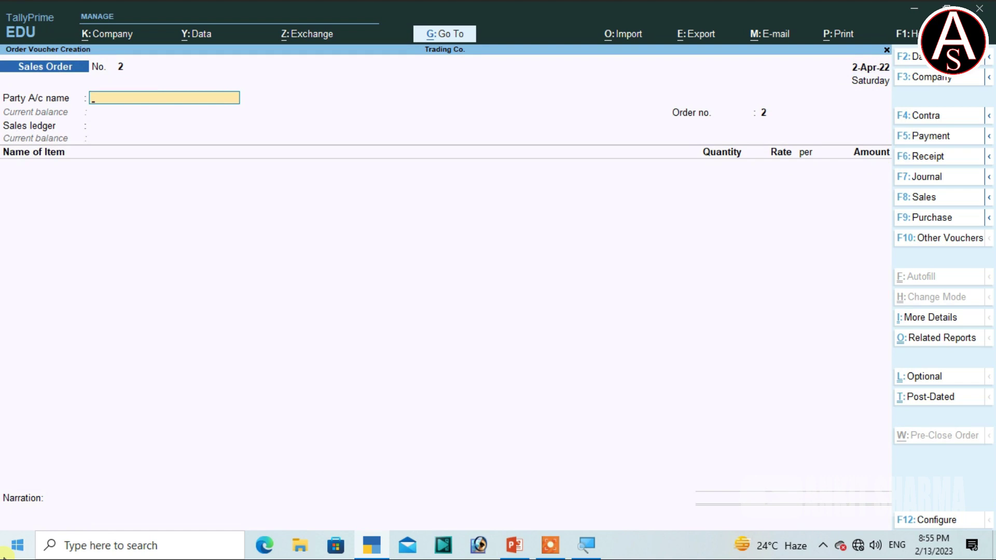
Start sales order 2 for Vikash Training Centre with blank order details, default party details and the ledger Sale A/c
{"action": "type", "text": "V"}
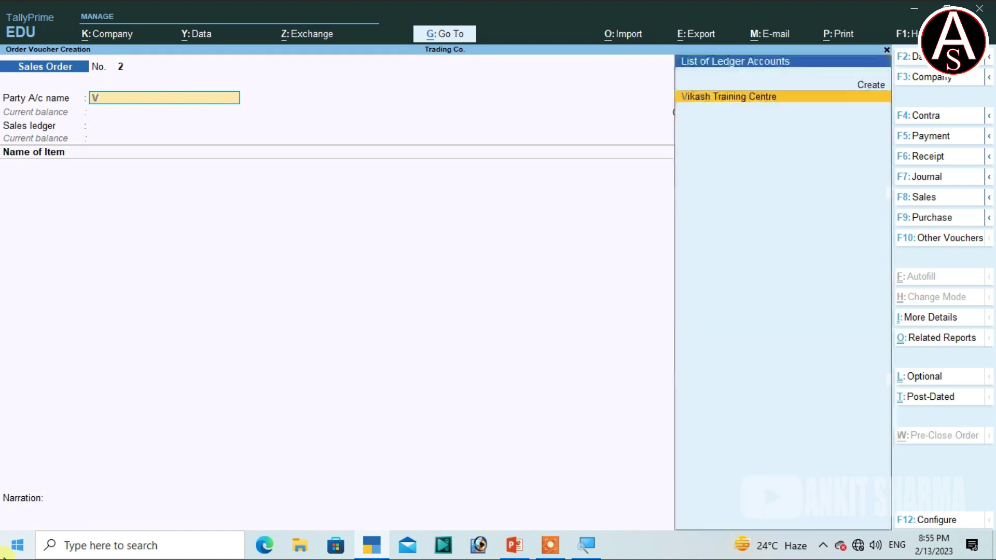
{"action": "key", "text": "Return"}
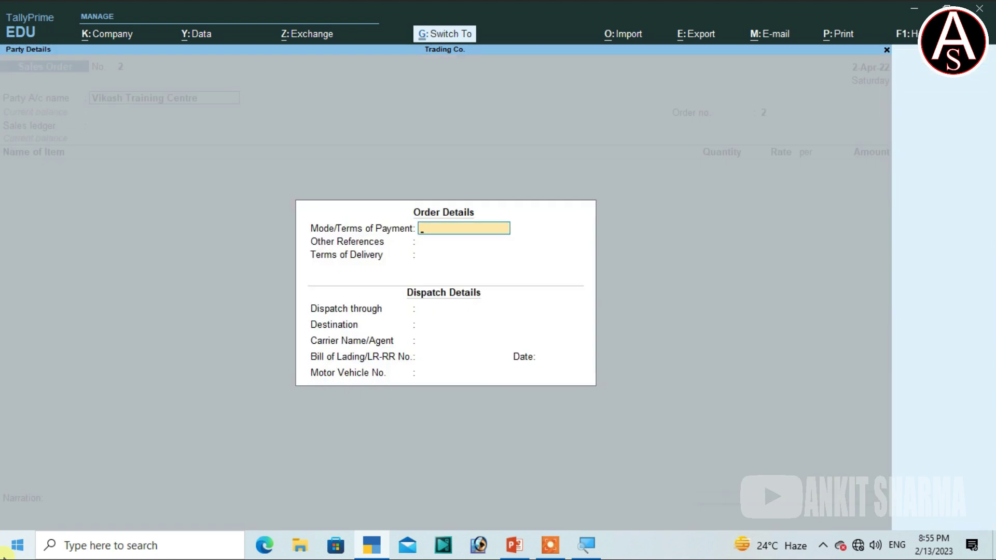
{"action": "key", "text": "ctrl+a"}
{"action": "key", "text": "ctrl+a"}
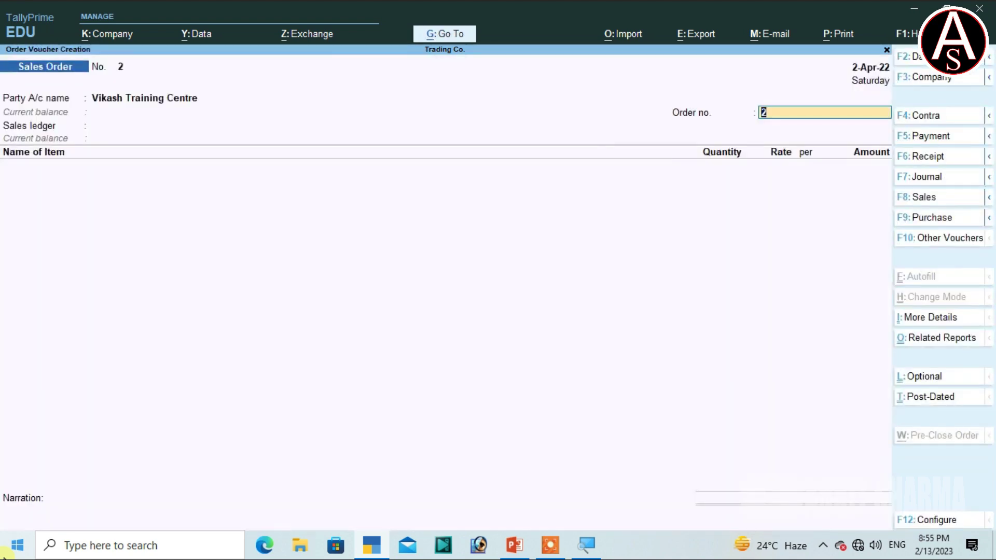
{"action": "key", "text": "Return"}
{"action": "key", "text": "Return"}
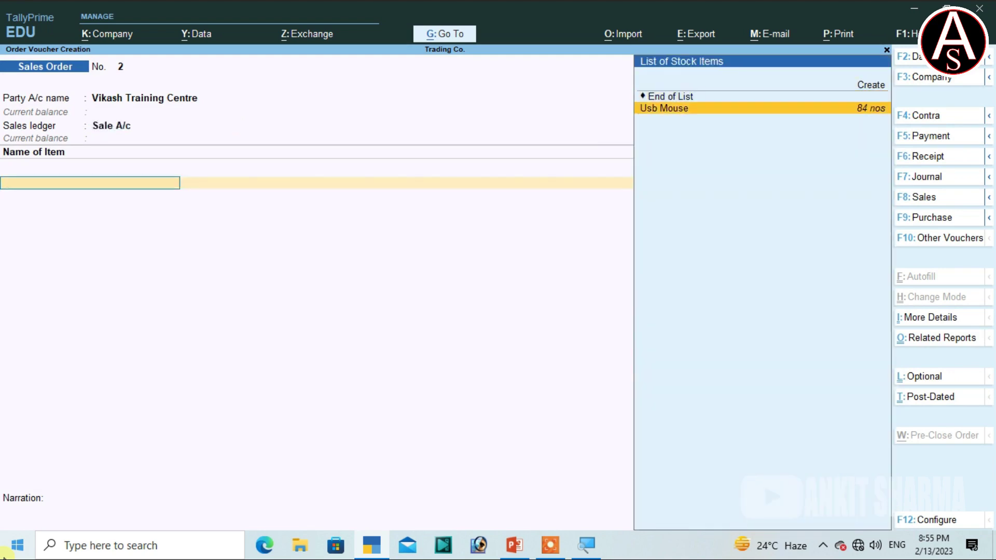
Add 30 nos of Usb Mouse at a rate of 420 to the order, due on 2-Apr-22
{"action": "key", "text": "Return"}
{"action": "key", "text": "Return"}
{"action": "type", "text": "30"}
{"action": "key", "text": "Return"}
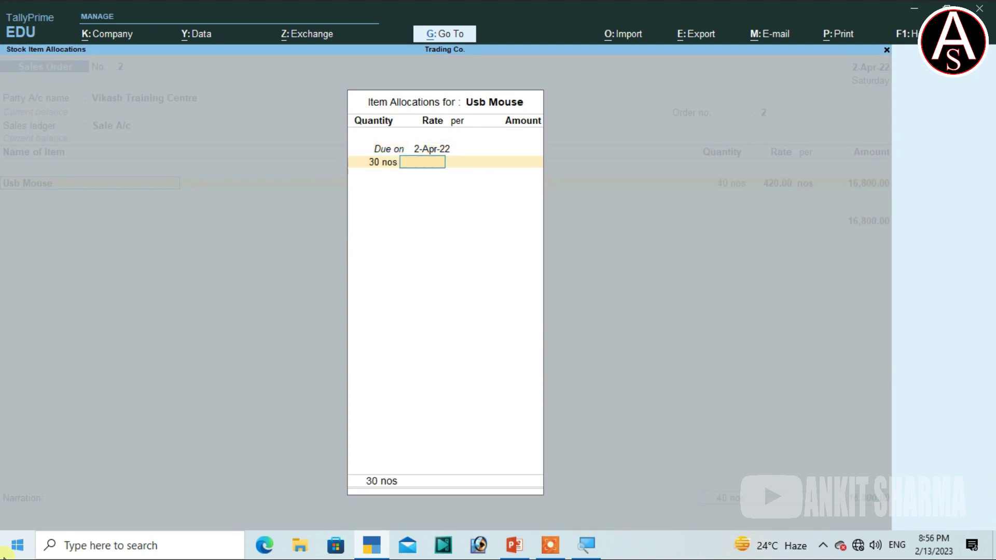
{"action": "type", "text": "420"}
{"action": "key", "text": "Return"}
{"action": "key", "text": "Return"}
{"action": "key", "text": "Return"}
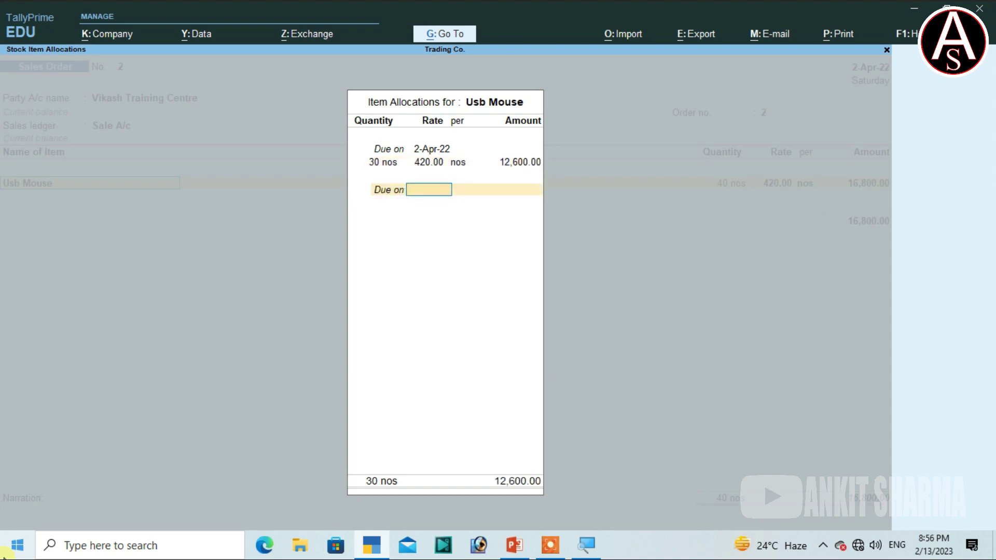
{"action": "key", "text": "Return"}
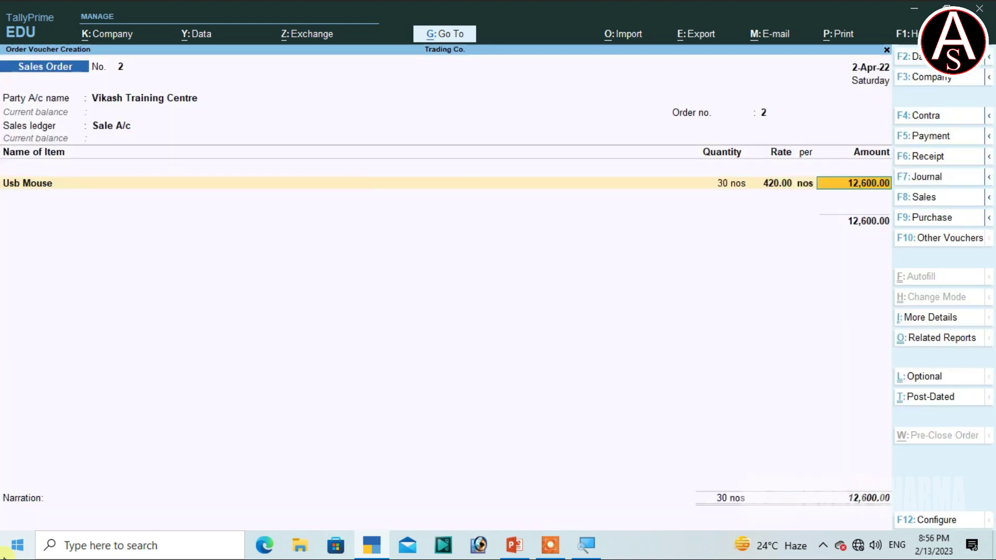
{"action": "key", "text": "Return"}
Close the item list of sales order 2, enter the narration "goods order received", and save the voucher
{"action": "key", "text": "Return"}
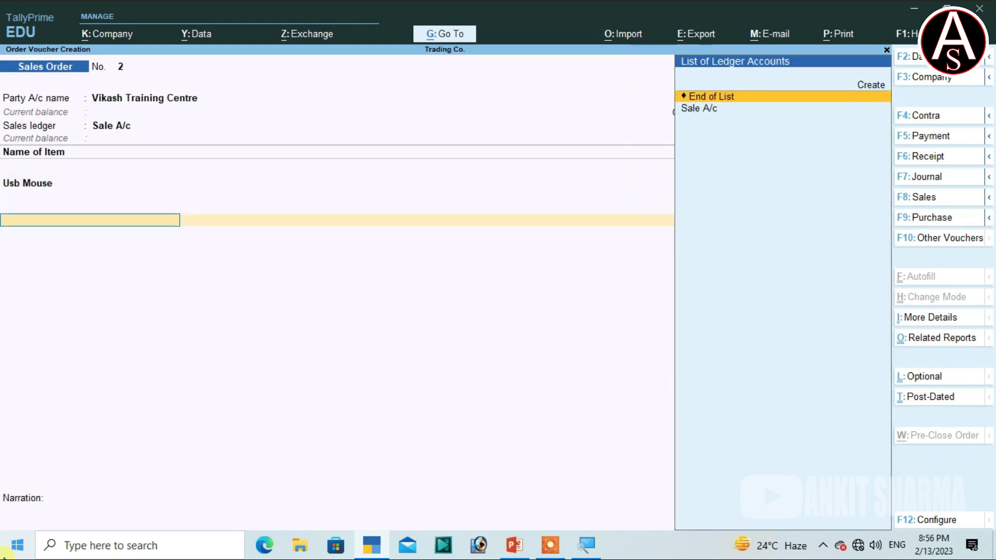
{"action": "key", "text": "Return"}
{"action": "key", "text": "Return"}
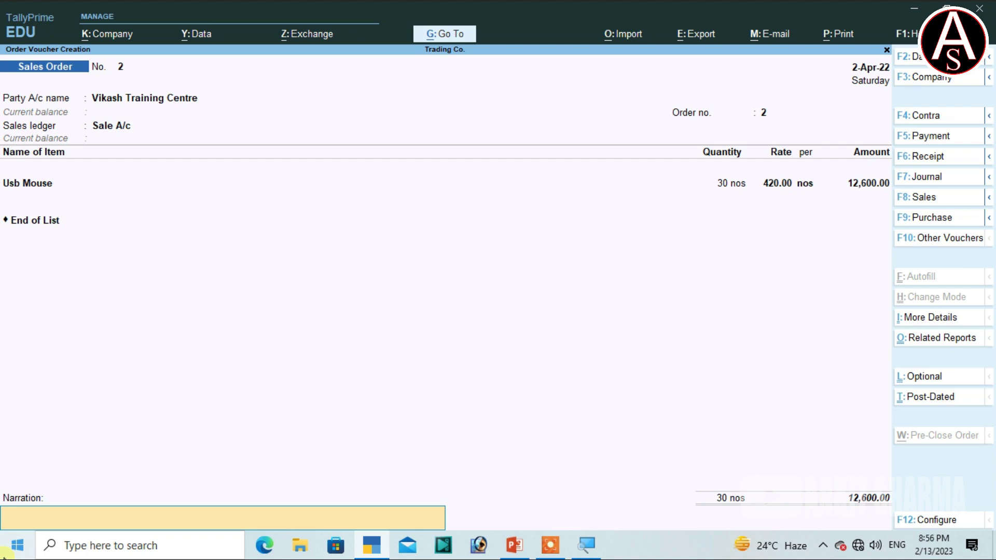
{"action": "type", "text": "goods order received"}
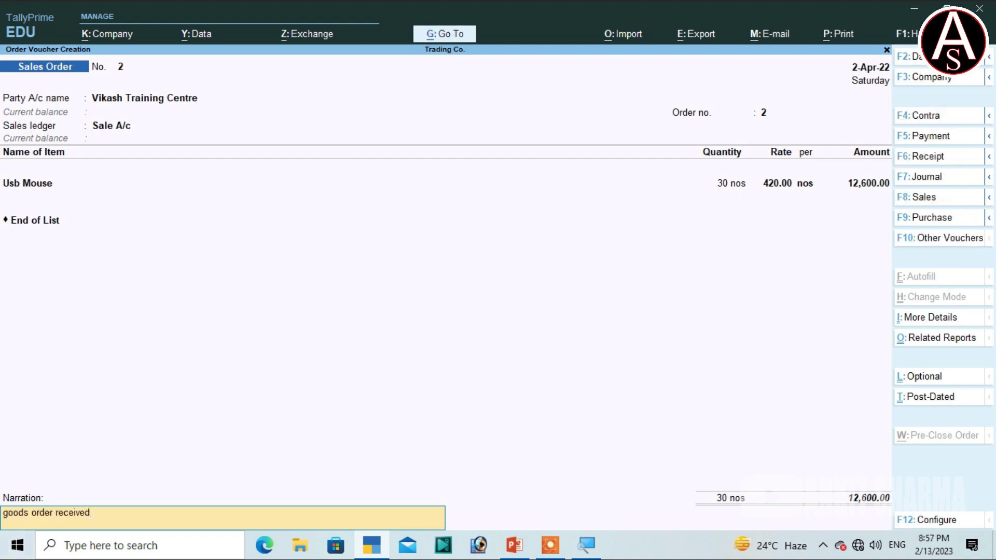
{"action": "key", "text": "ctrl"}
{"action": "key", "text": "Return"}
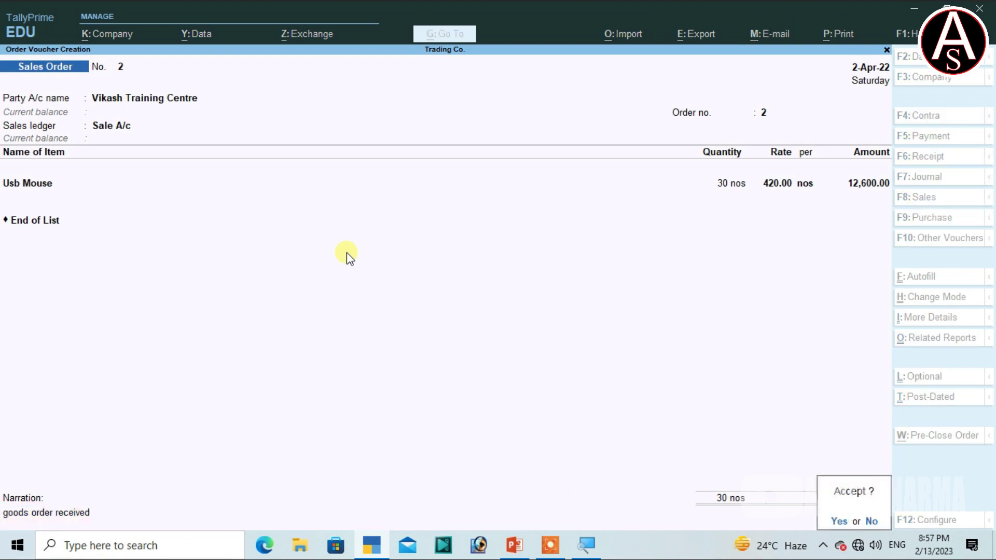
{"action": "key", "text": "Return"}
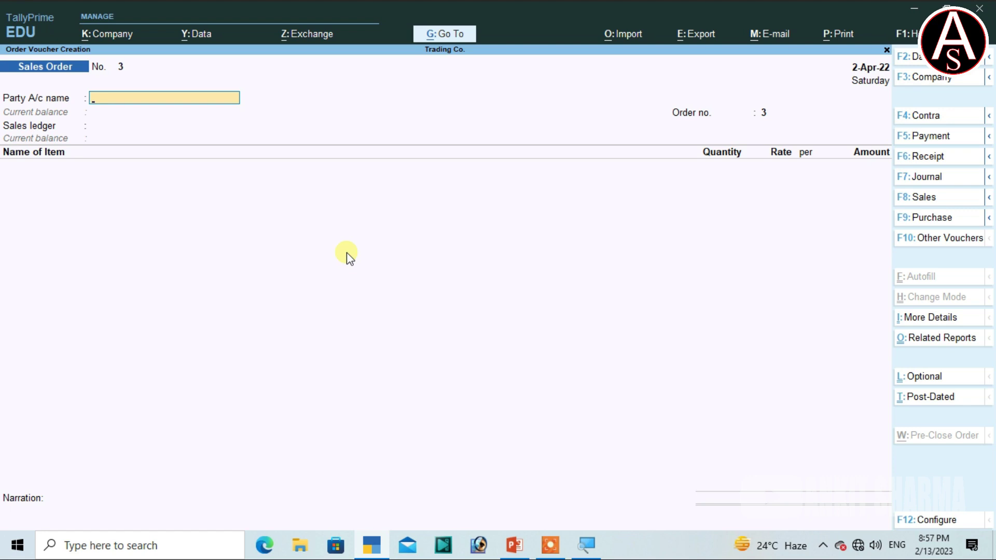
Leave order voucher entry and open the Stock Summary of Trading Co
{"action": "key", "text": "Escape"}
{"action": "key", "text": "Return"}
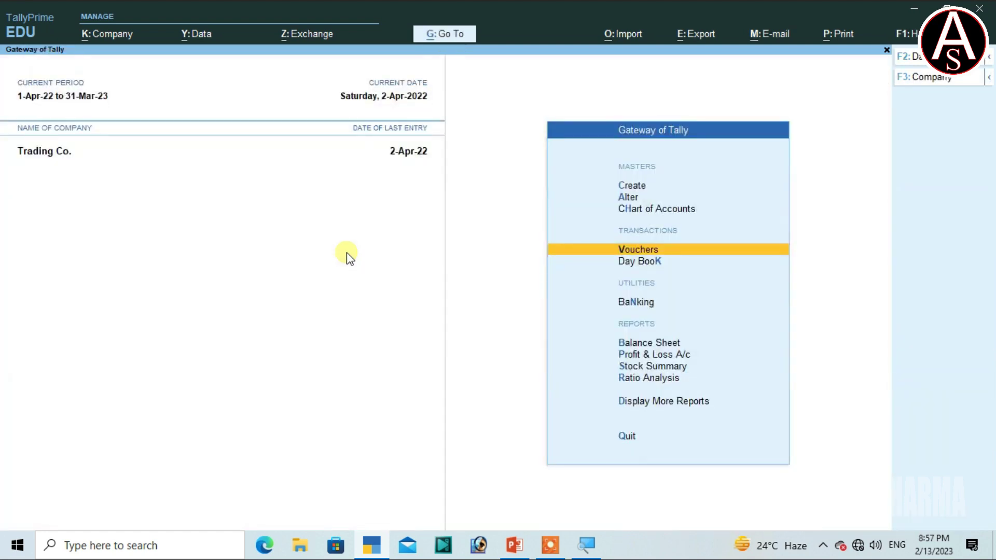
{"action": "key", "text": "Down"}
{"action": "key", "text": "Down"}
{"action": "key", "text": "Down"}
{"action": "key", "text": "Down"}
{"action": "key", "text": "Down"}
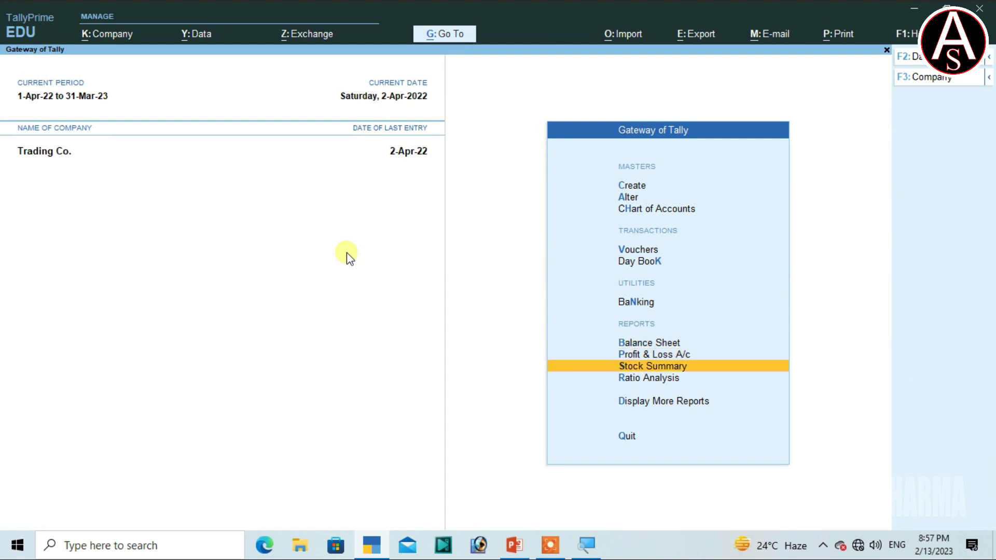
{"action": "key", "text": "Return"}
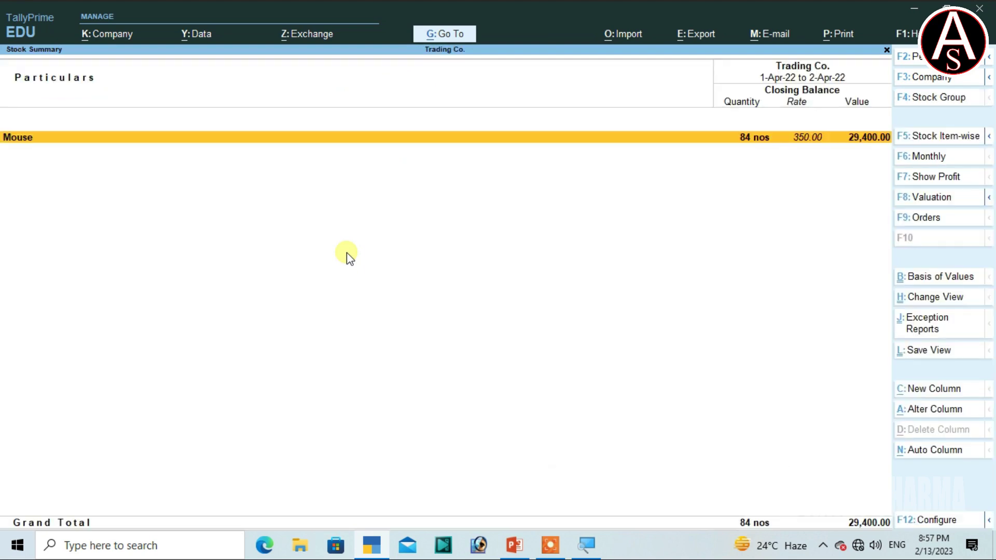
Drill down from the Mouse group to the April vouchers of Usb Mouse, and return to the Gateway of Tally
{"action": "left_click", "coordinate": [347, 254]}
{"action": "left_click", "coordinate": [347, 255]}
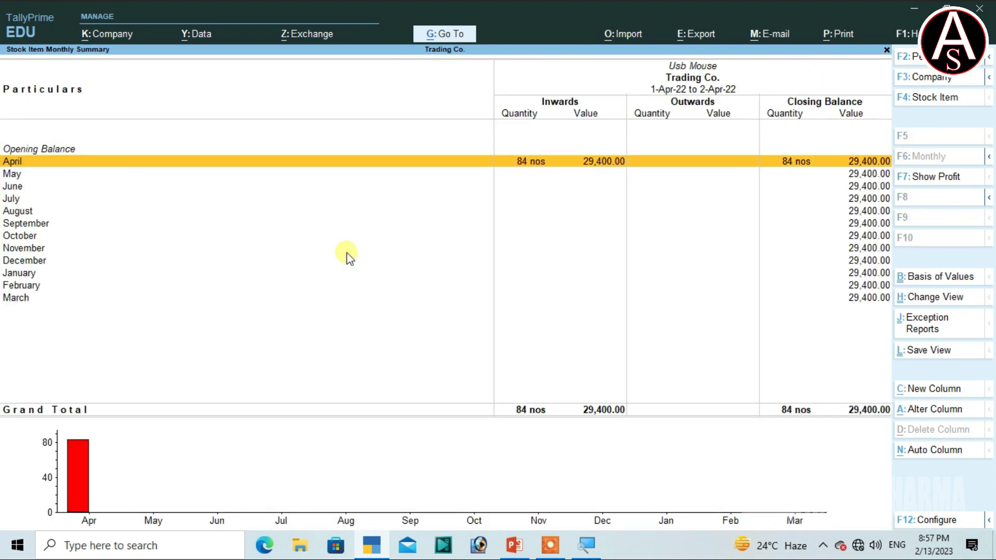
{"action": "left_click", "coordinate": [346, 256]}
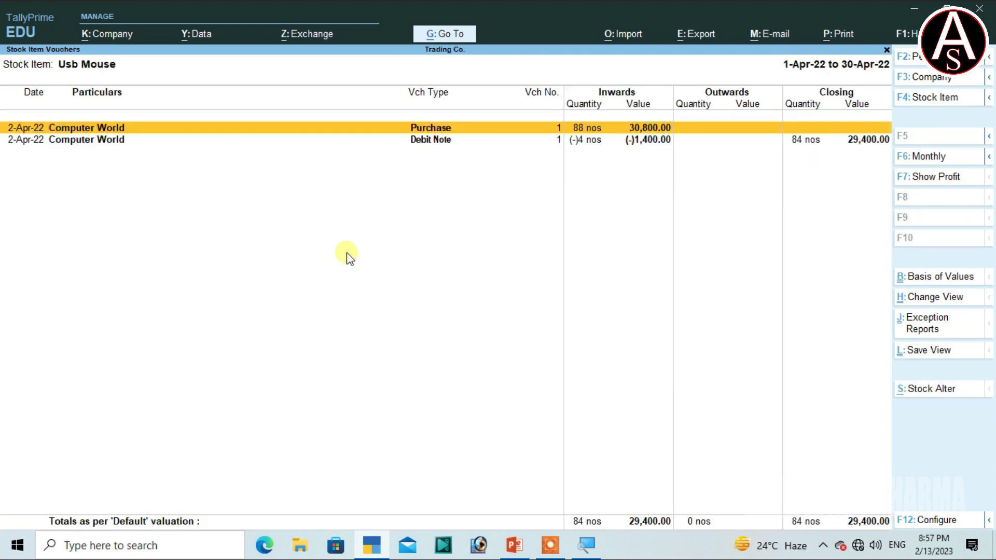
{"action": "key", "text": "Escape"}
{"action": "key", "text": "Escape"}
{"action": "key", "text": "Escape"}
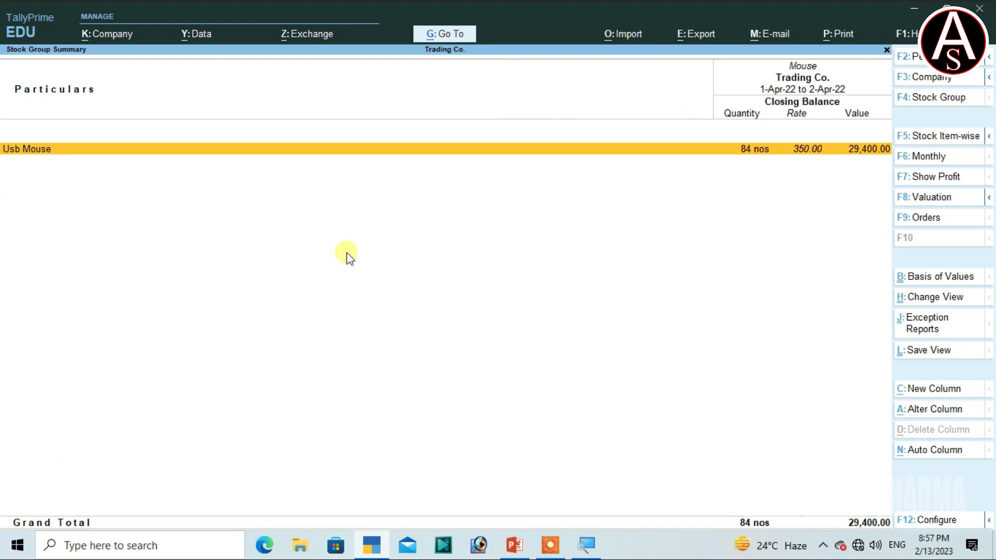
{"action": "key", "text": "Escape"}
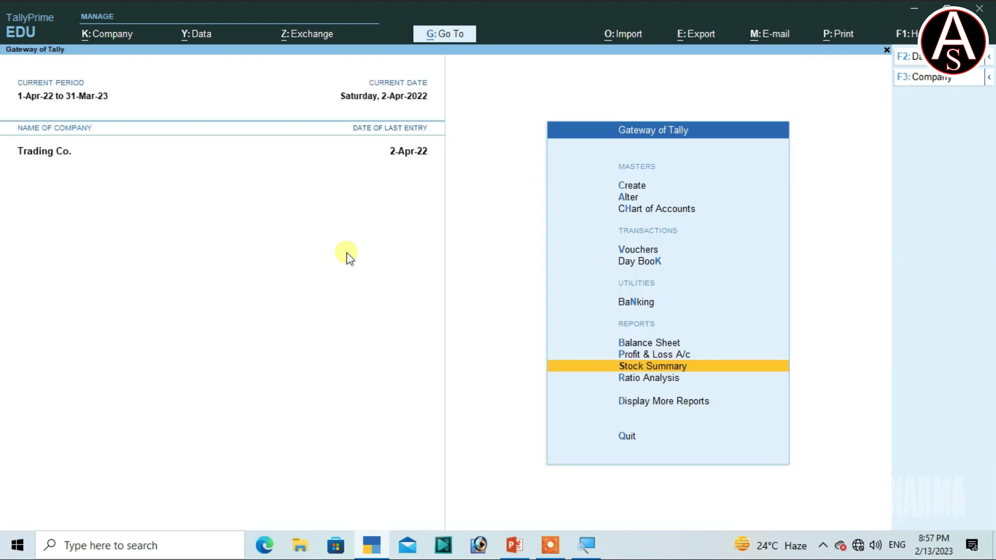
Open the Inventory Books section of the additional reports
{"action": "key", "text": "Down"}
{"action": "key", "text": "Down"}
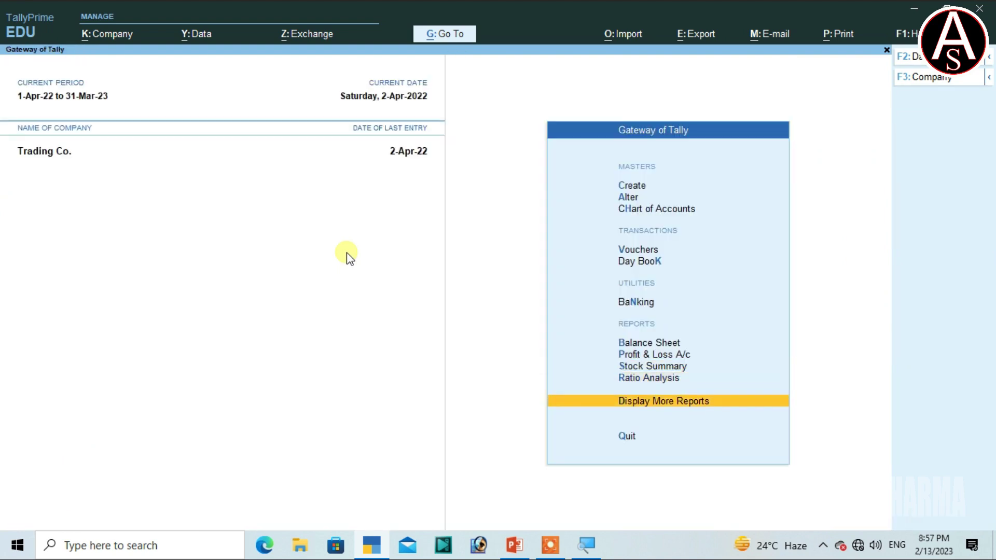
{"action": "key", "text": "Return"}
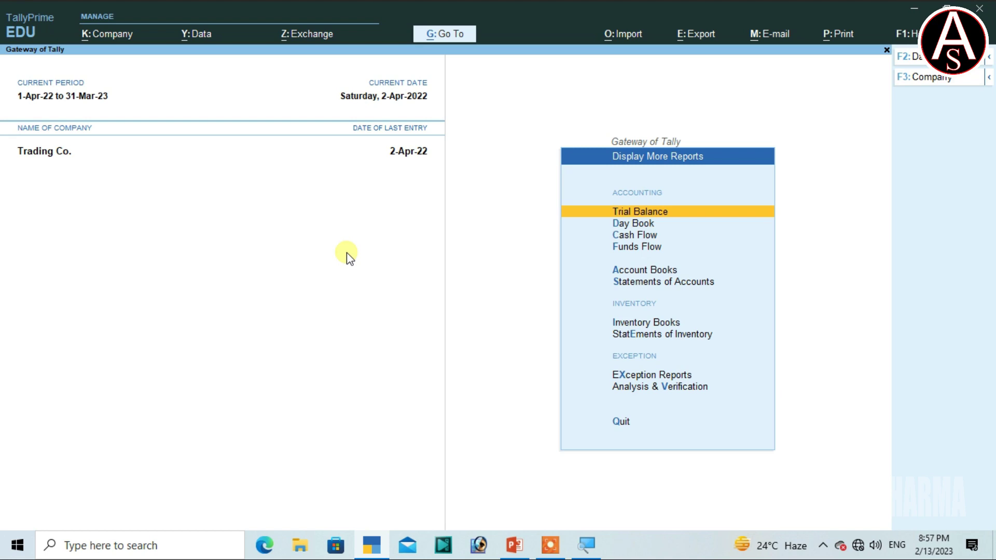
{"action": "key", "text": "Down"}
{"action": "key", "text": "Down"}
{"action": "key", "text": "Down"}
{"action": "key", "text": "Down"}
{"action": "key", "text": "Down"}
{"action": "key", "text": "Down"}
{"action": "key", "text": "Down"}
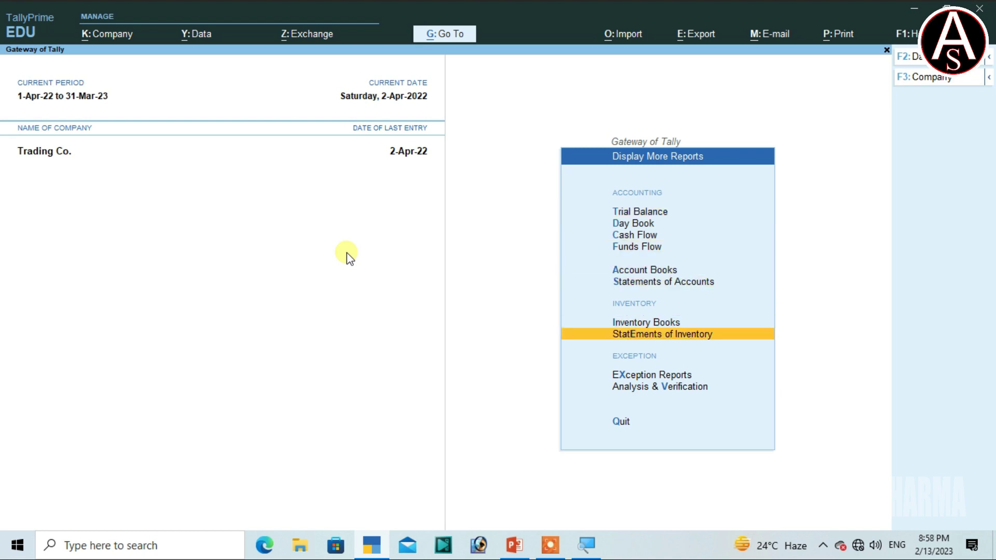
{"action": "key", "text": "Up"}
{"action": "key", "text": "Return"}
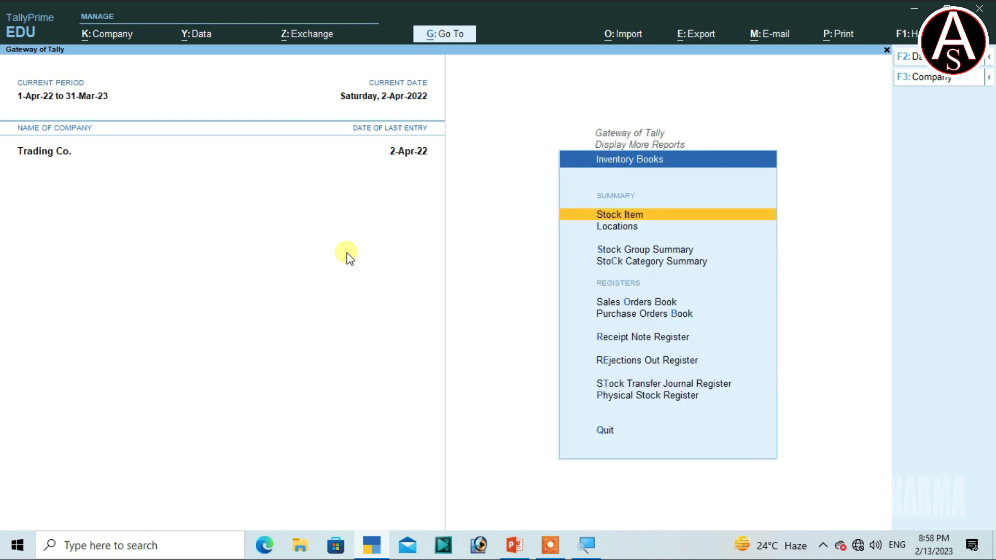
Open the Sales Orders Book and list the sales order vouchers for April
{"action": "key", "text": "Down"}
{"action": "key", "text": "Down"}
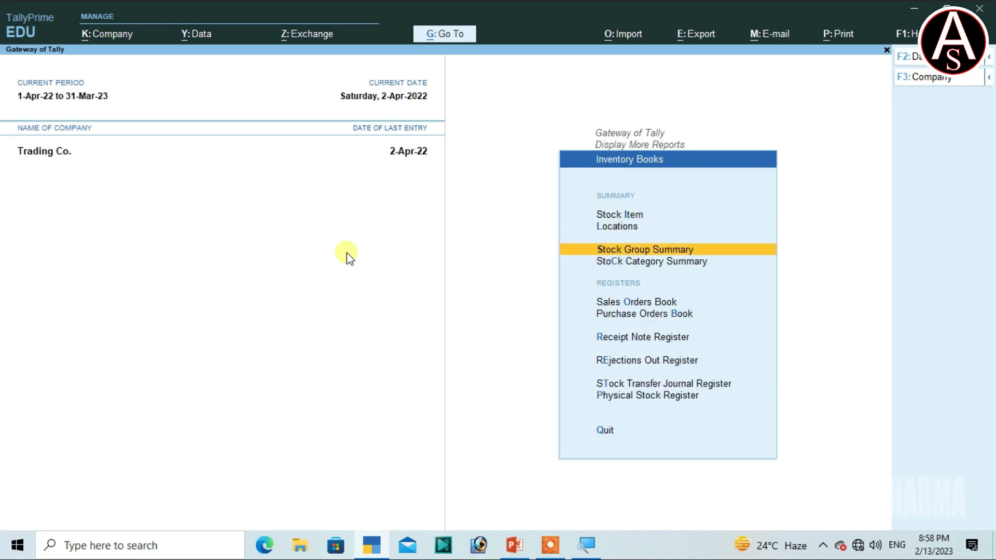
{"action": "key", "text": "Down"}
{"action": "key", "text": "Down"}
{"action": "key", "text": "Down"}
{"action": "key", "text": "Up"}
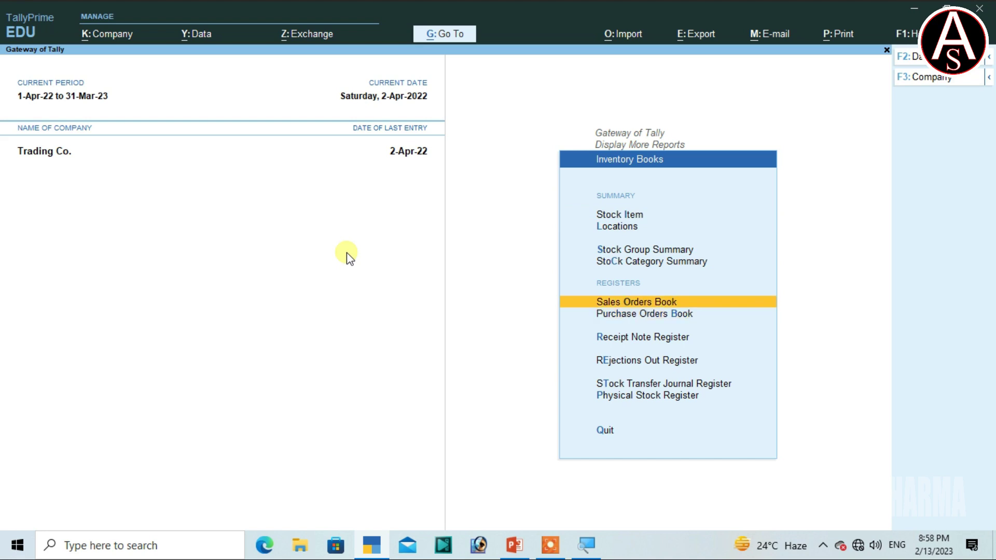
{"action": "key", "text": "Return"}
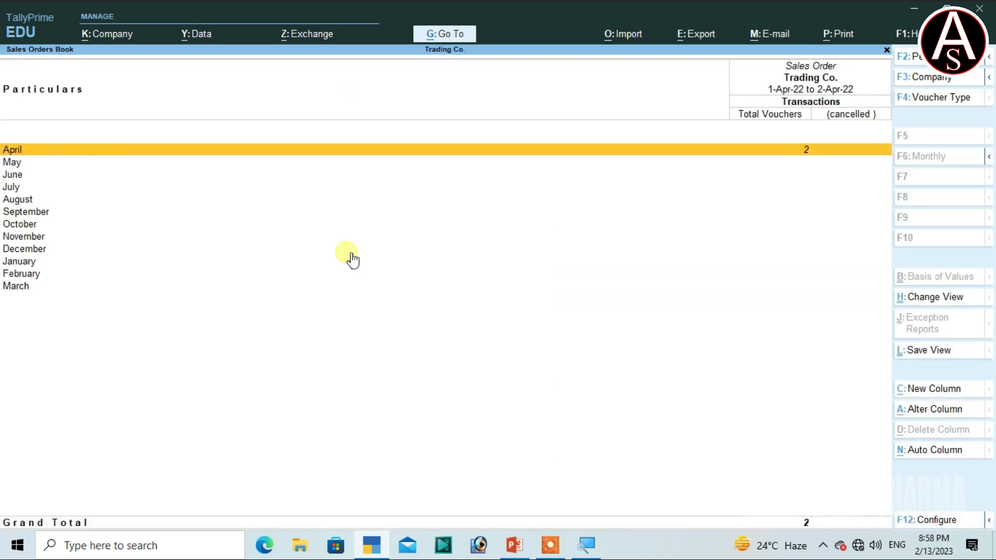
{"action": "key", "text": "Return"}
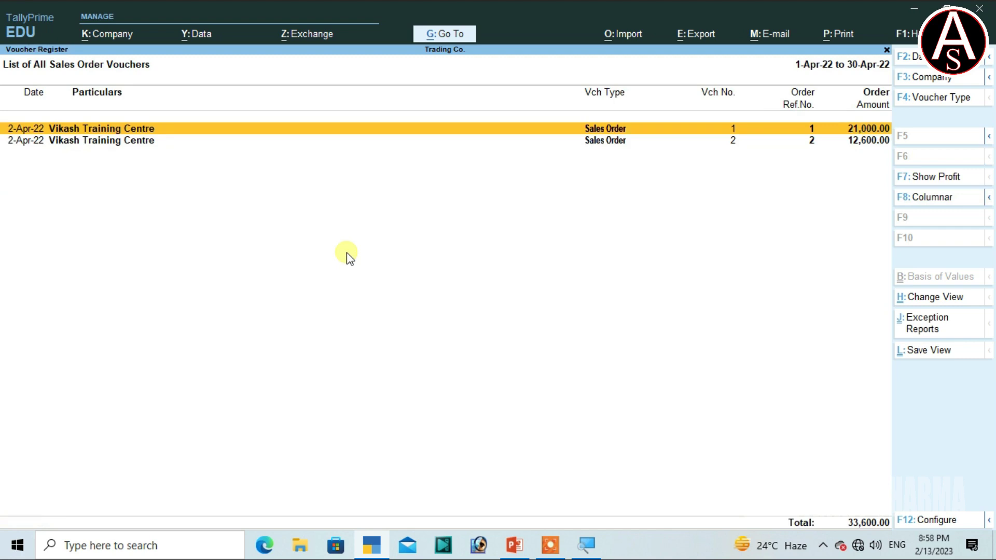
{"action": "key", "text": "Down"}
{"action": "key", "text": "Up"}
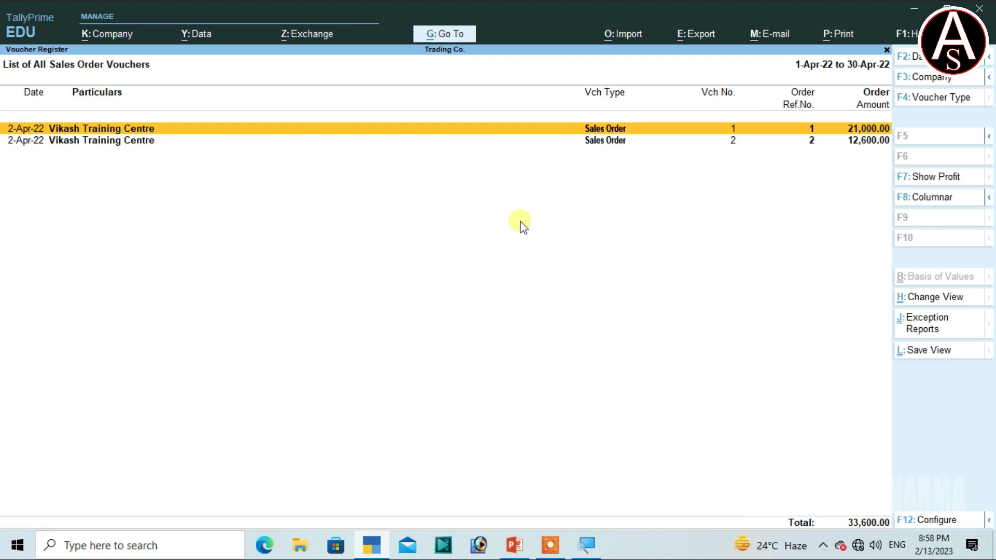
View the sales order voucher list in detailed form, and return it to the condensed form
{"action": "key", "text": "alt"}
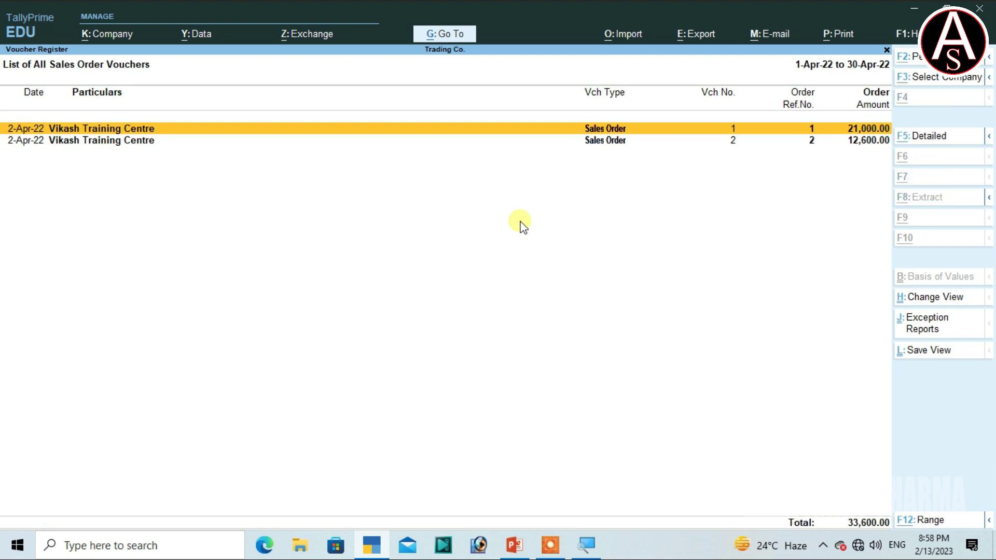
{"action": "key", "text": "alt+F5"}
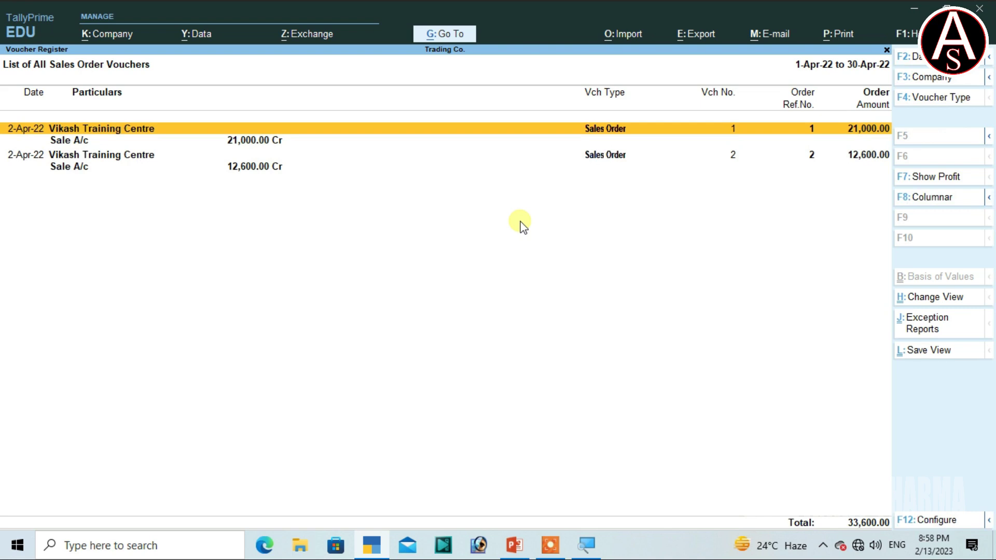
{"action": "key", "text": "F1"}
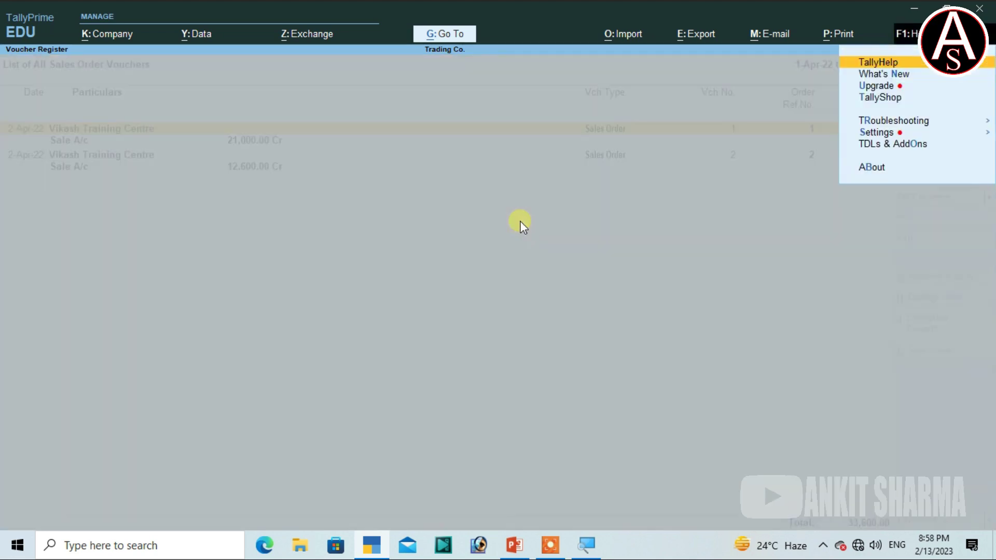
{"action": "key", "text": "Escape"}
{"action": "key", "text": "alt+F5"}
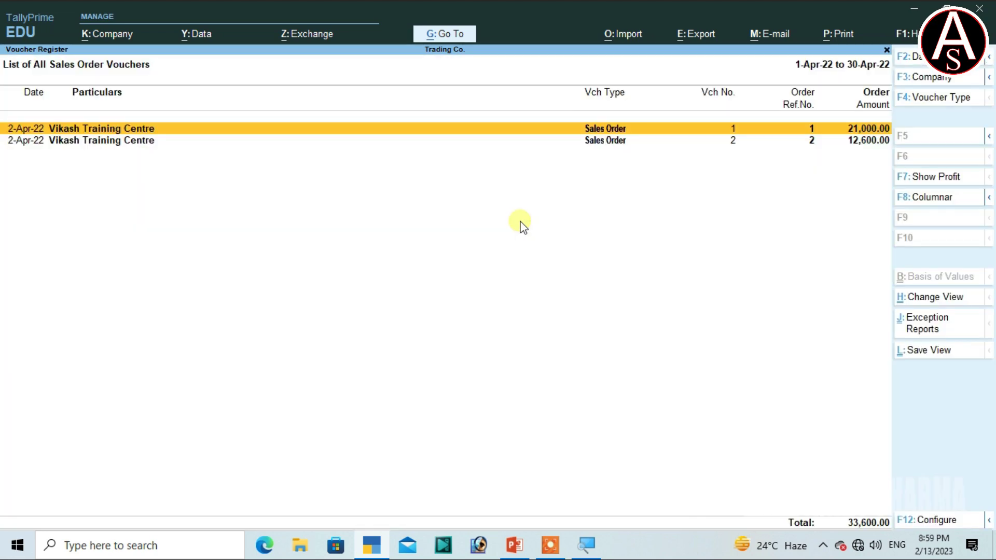